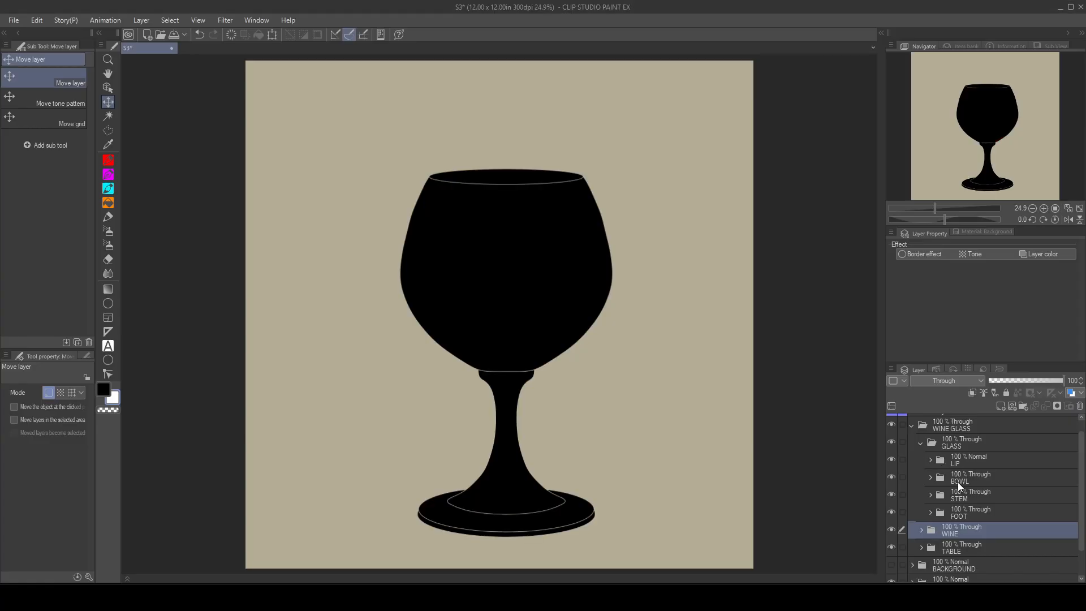
Step: Hide the BASE layer inside the STEM folder and collapse the folder again
scroll(958, 482, "down", 2)
left_click(931, 466)
scroll(952, 504, "down", 6)
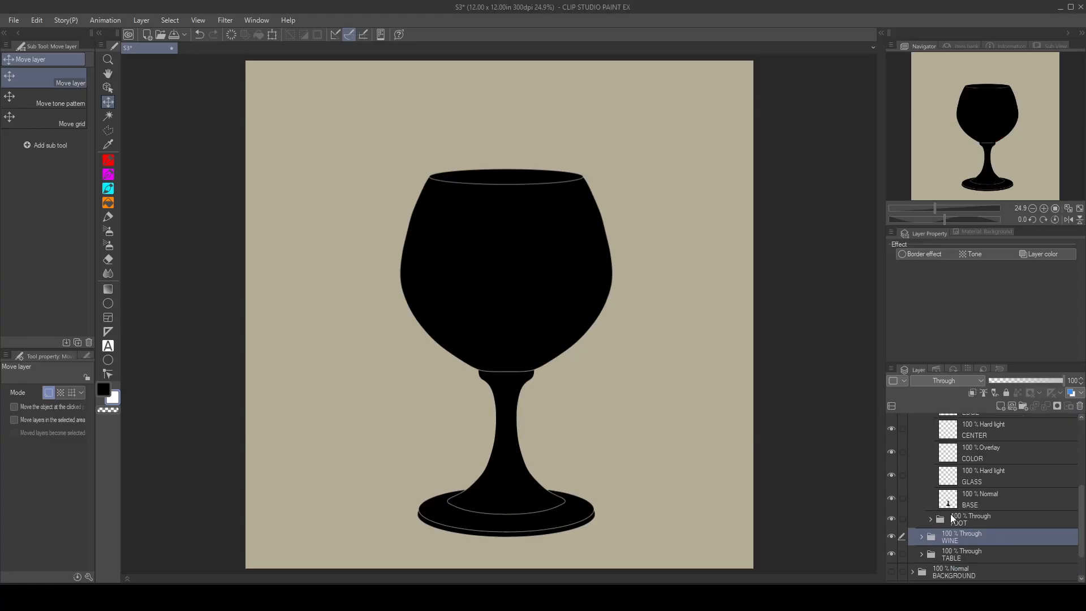
left_click(891, 498)
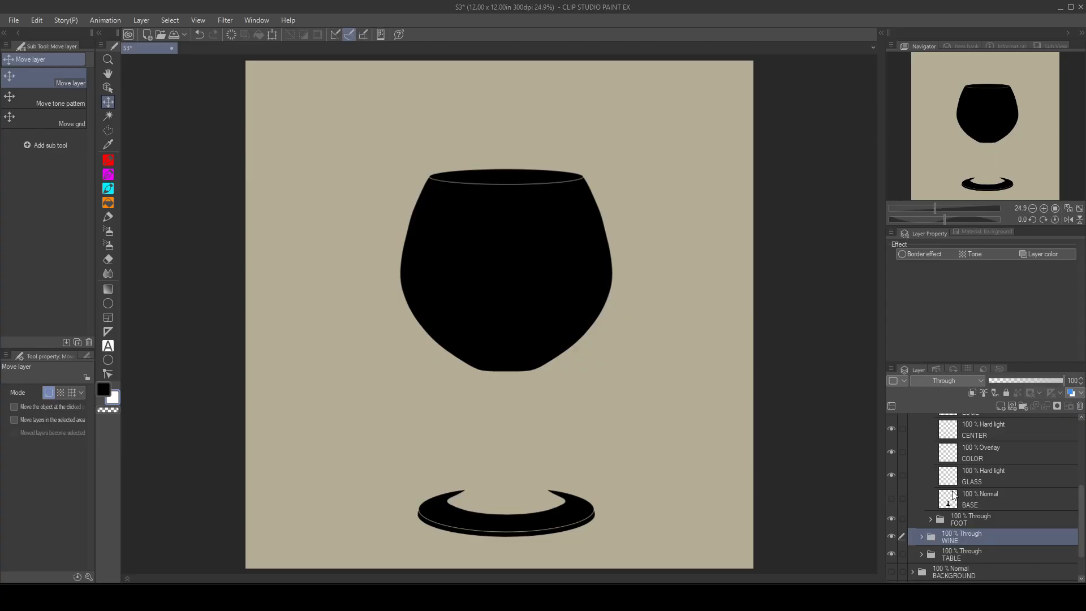
scroll(937, 480, "up", 4)
left_click(929, 437)
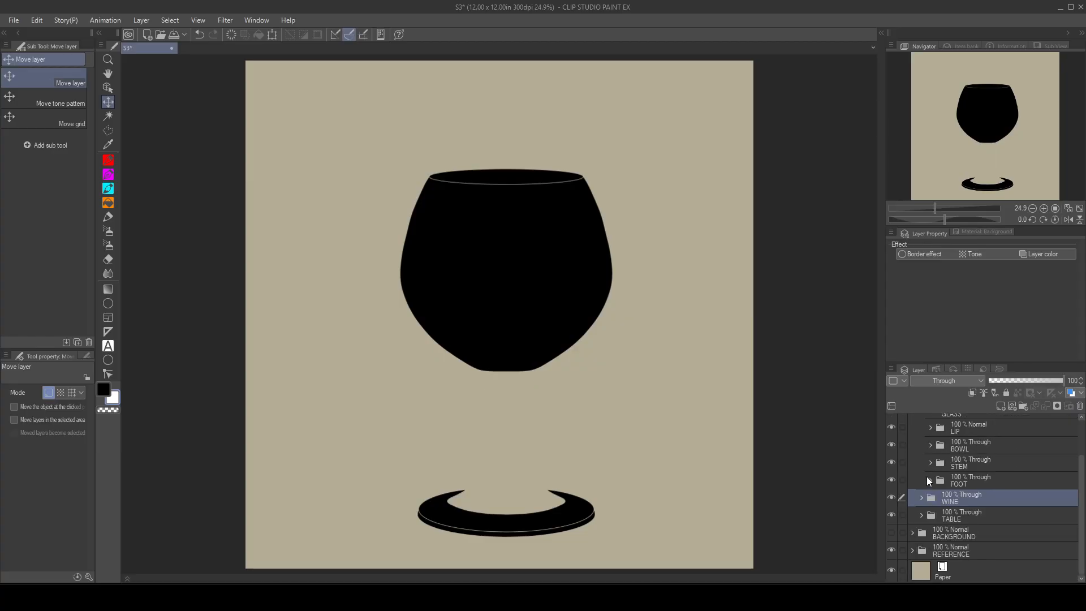
Step: Hide the BASE layer inside the FOOT folder, leaving the folder collapsed
left_click(931, 479)
scroll(900, 498, "down", 3)
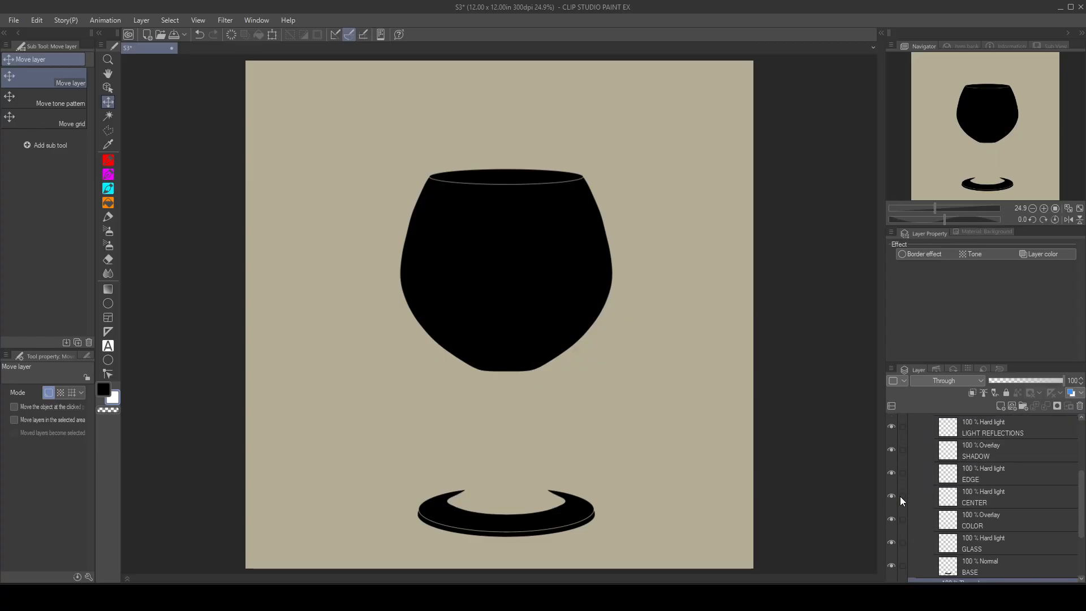
left_click(891, 566)
scroll(900, 543, "up", 5)
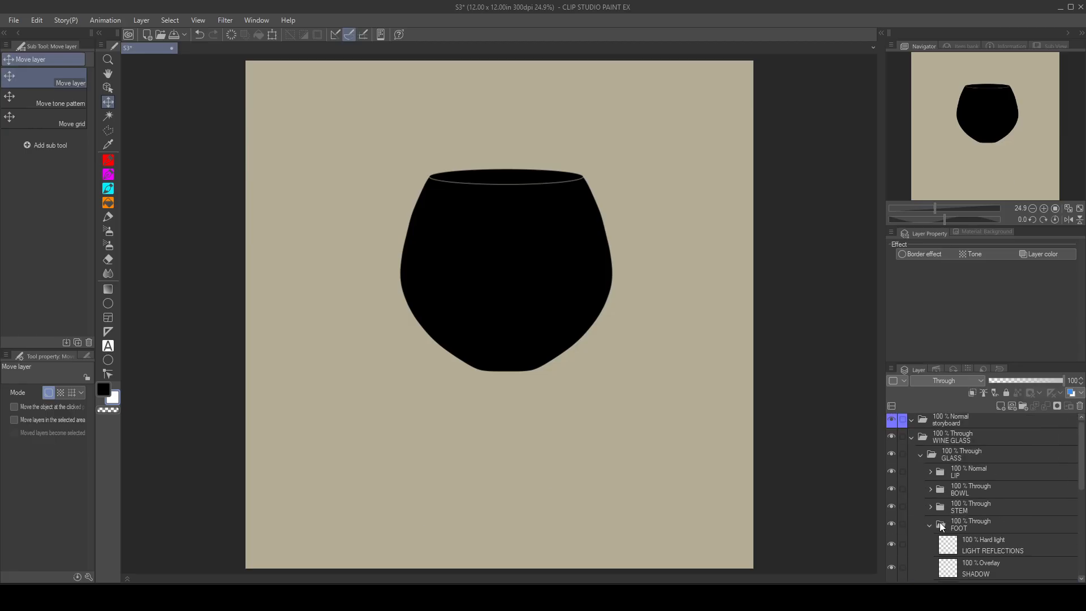
left_click(928, 525)
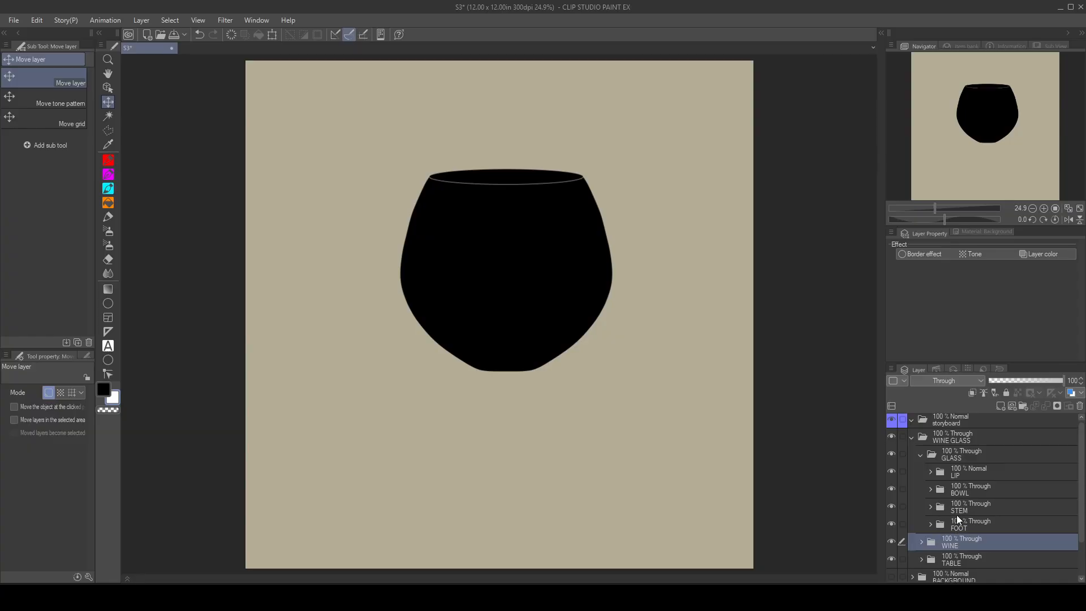
Step: Expand the BOWL folder and hide its BASE layer
left_click(958, 489)
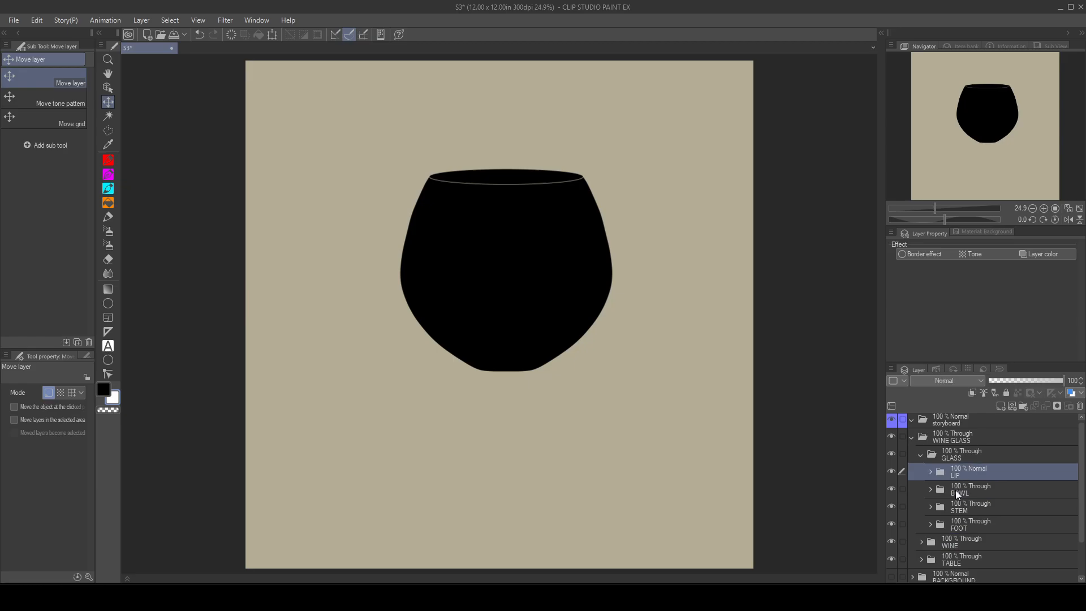
scroll(965, 490, "down", 1)
left_click(930, 460)
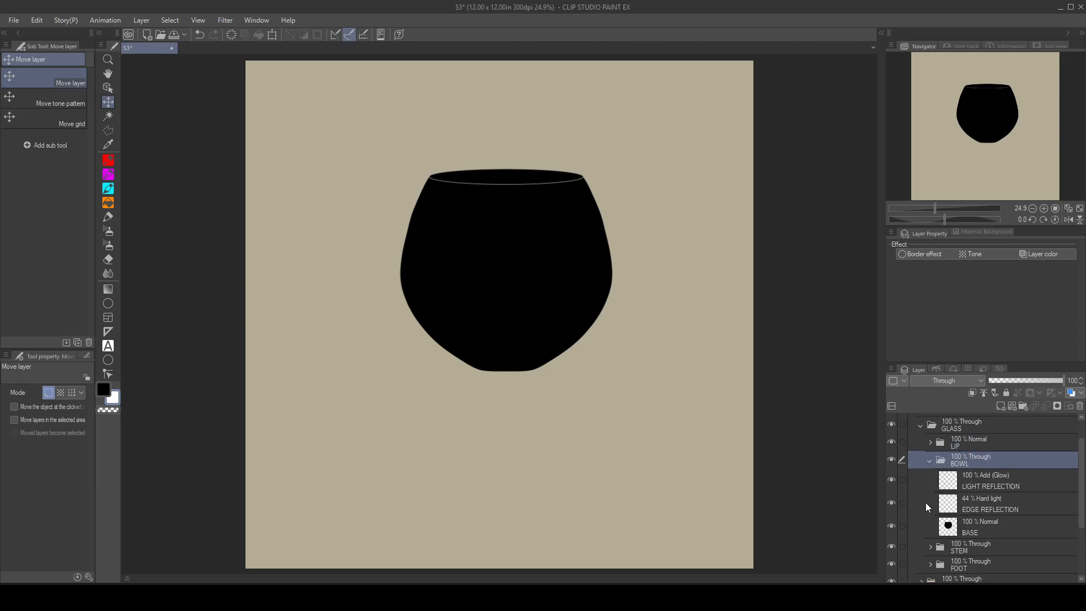
left_click(891, 525)
scroll(926, 503, "up", 1)
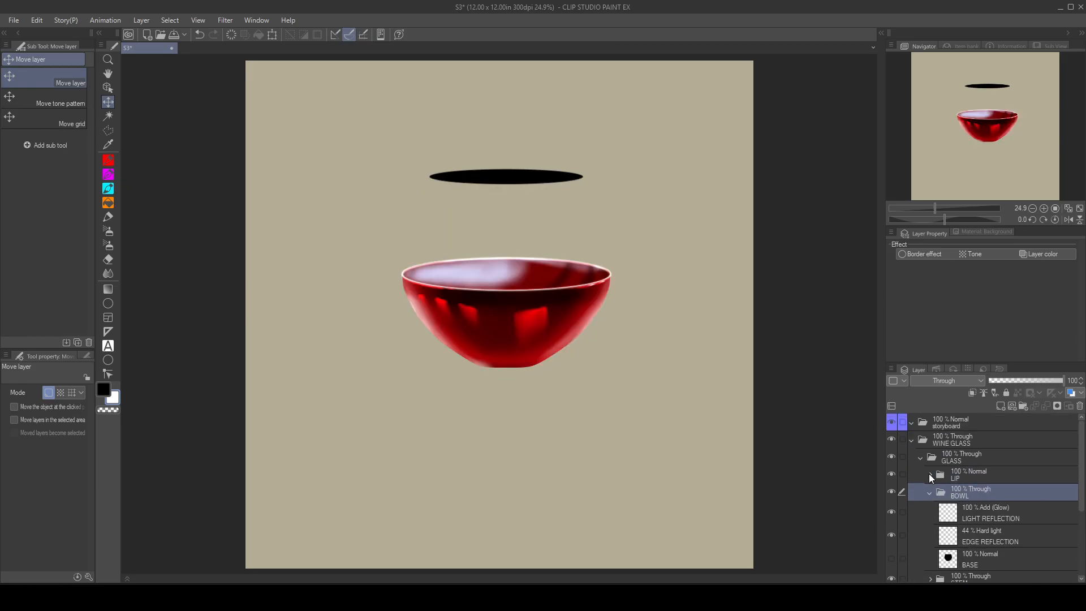
Step: Expand the LIP folder and hide its BASE layer
left_click(930, 475)
scroll(925, 506, "down", 1)
left_click(891, 488)
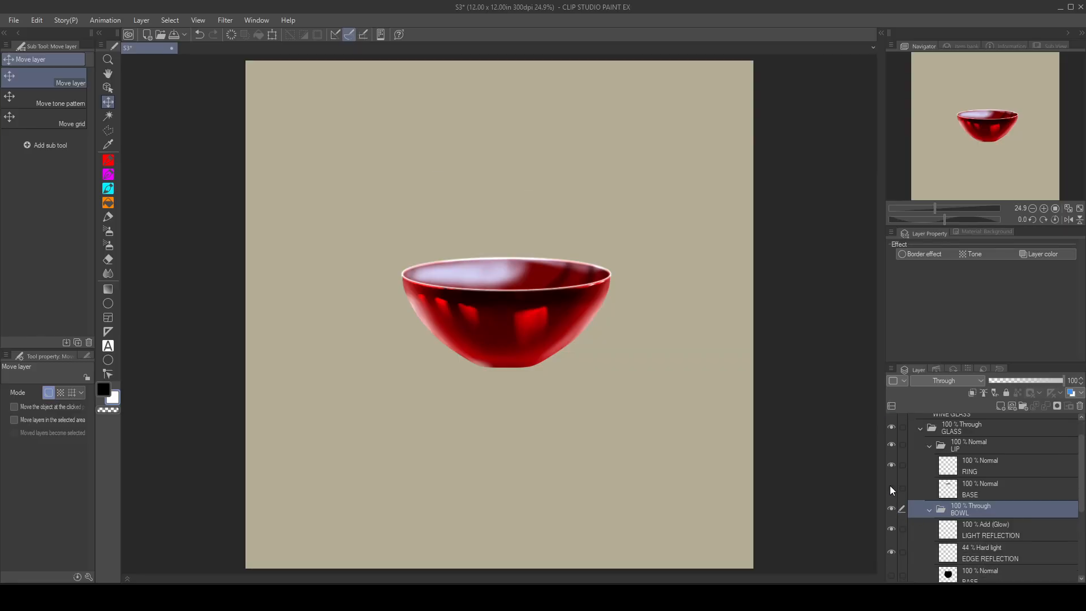
scroll(928, 510, "up", 1)
scroll(929, 509, "down", 4)
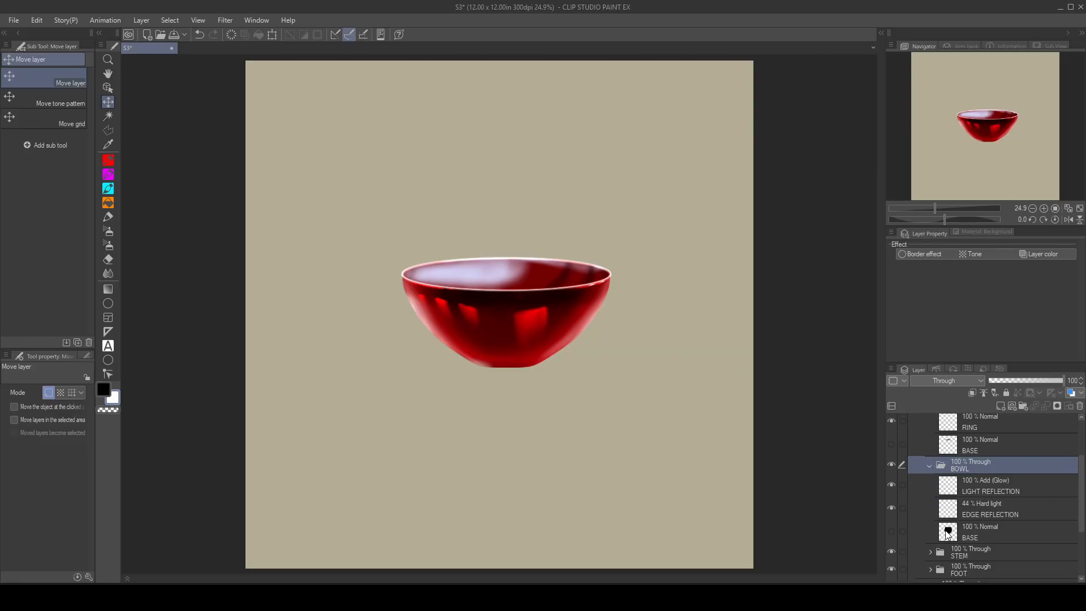
scroll(968, 447, "up", 1)
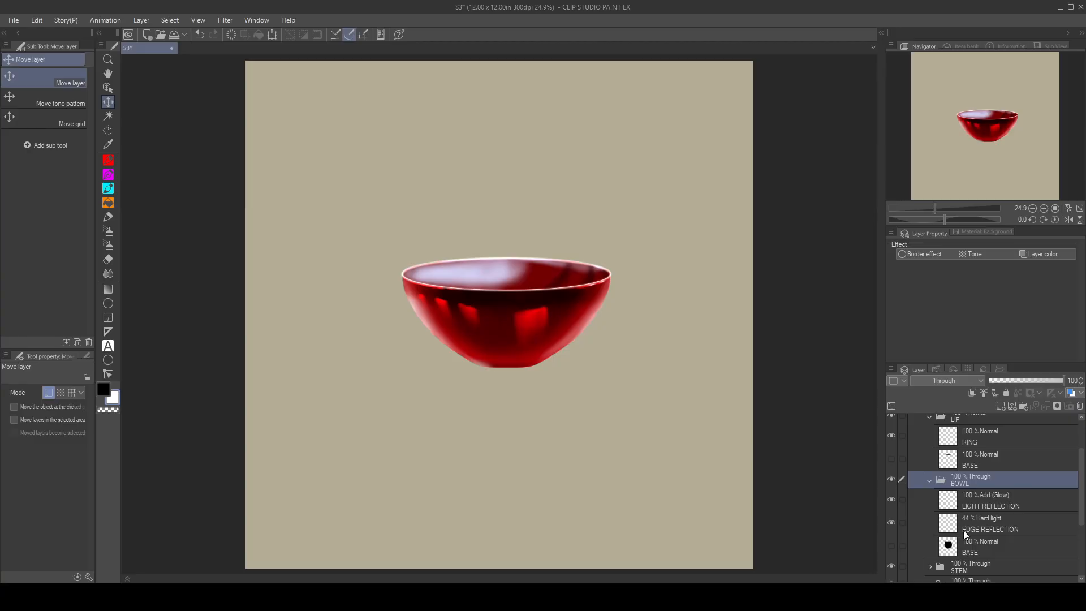
Step: Load the bowl's BASE layer shape as a selection and make EDGE REFLECTION the active layer, keeping the selection launcher clear of the bowl
left_click(949, 548, "ctrl")
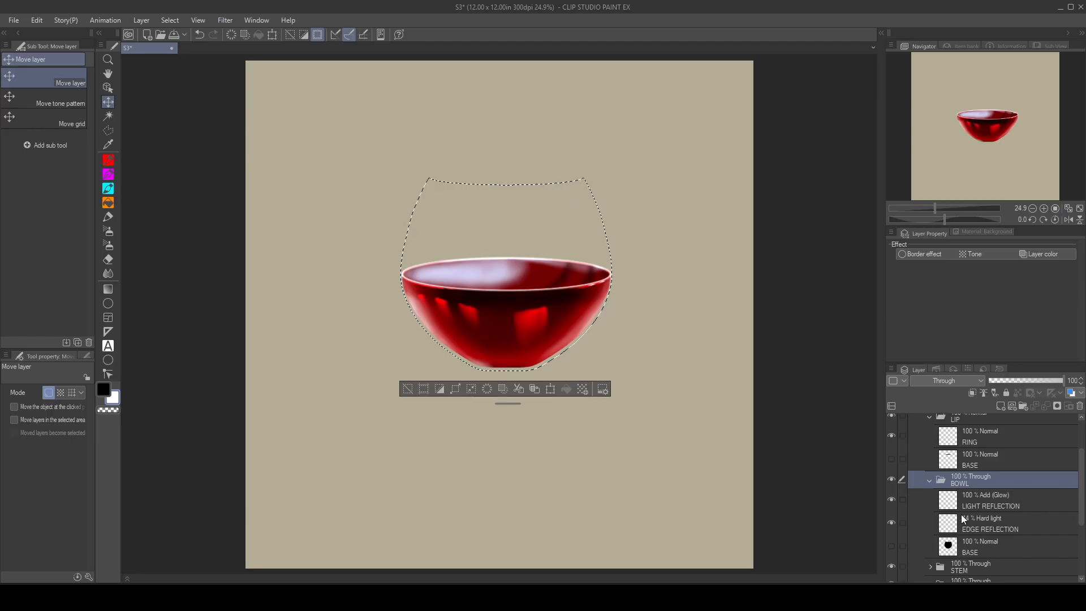
left_click(1010, 523)
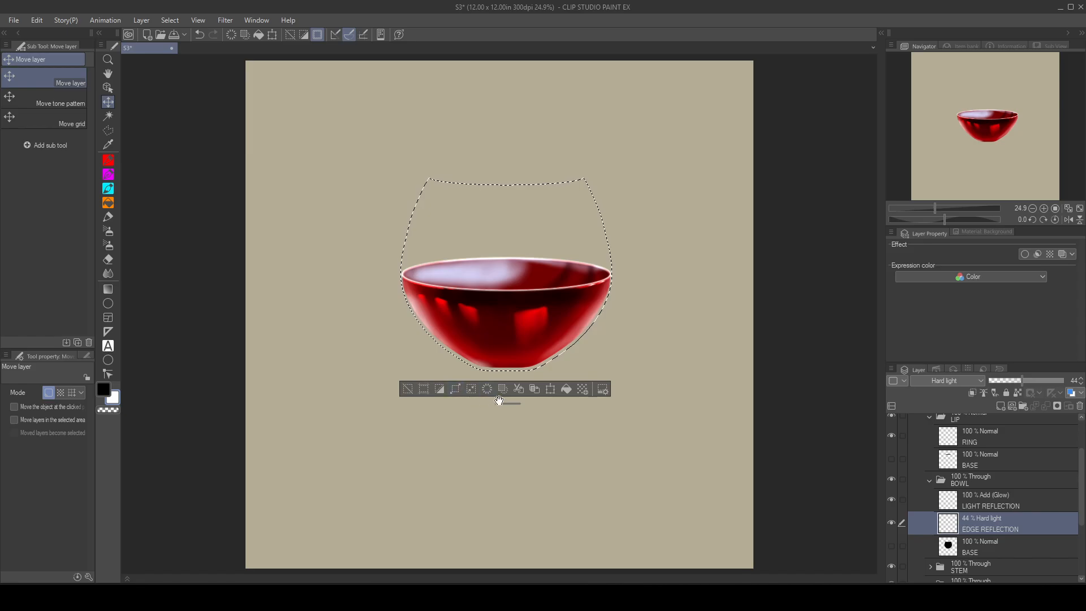
left_click_drag(502, 402, 503, 136)
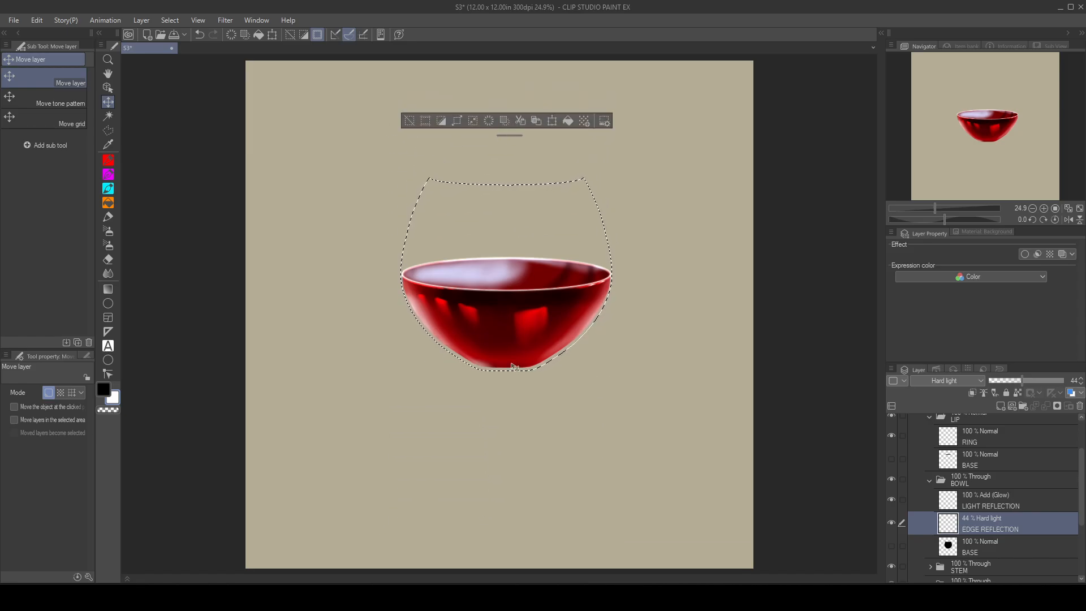
scroll(516, 355, "up", 3)
left_click_drag(456, 388, 446, 490)
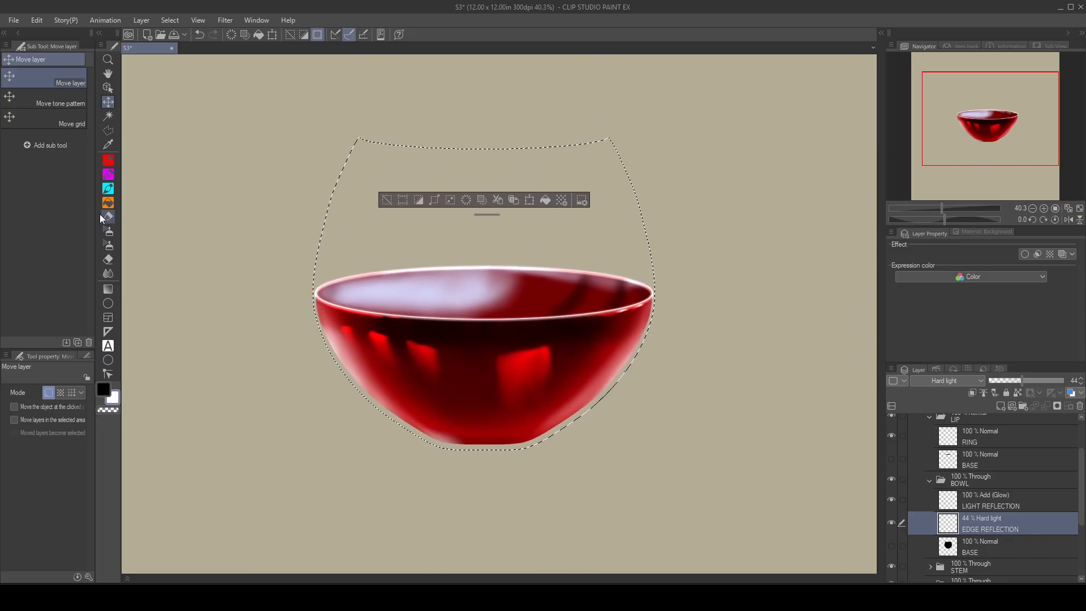
Step: Paint soft white reflections along both bowl edges plus an inner left streak with the Paint & Apply brush at sizes 60 and 100
left_click(109, 189)
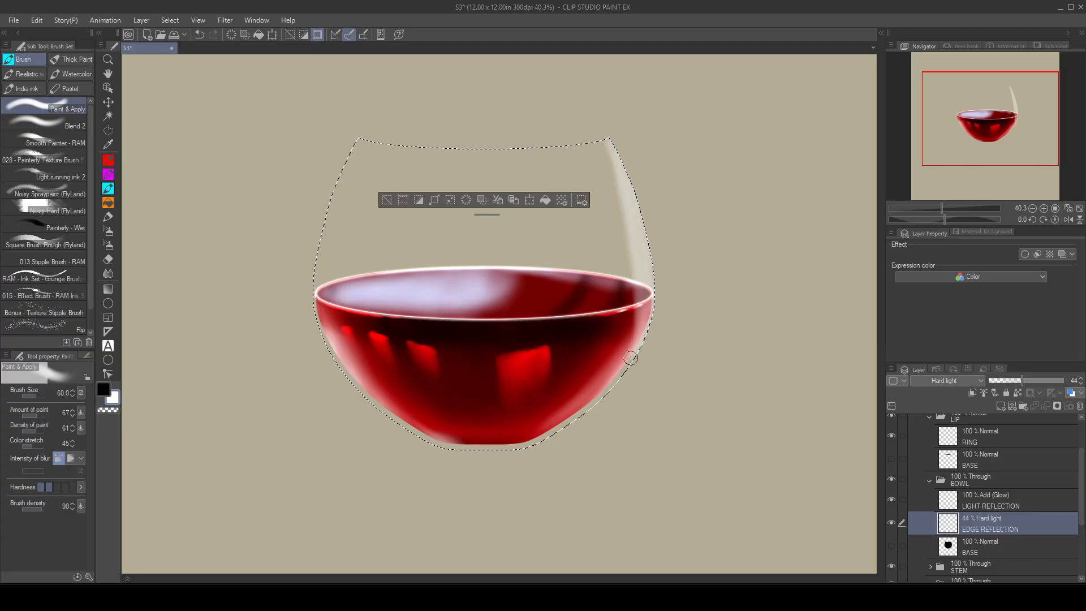
left_click_drag(609, 387, 522, 452)
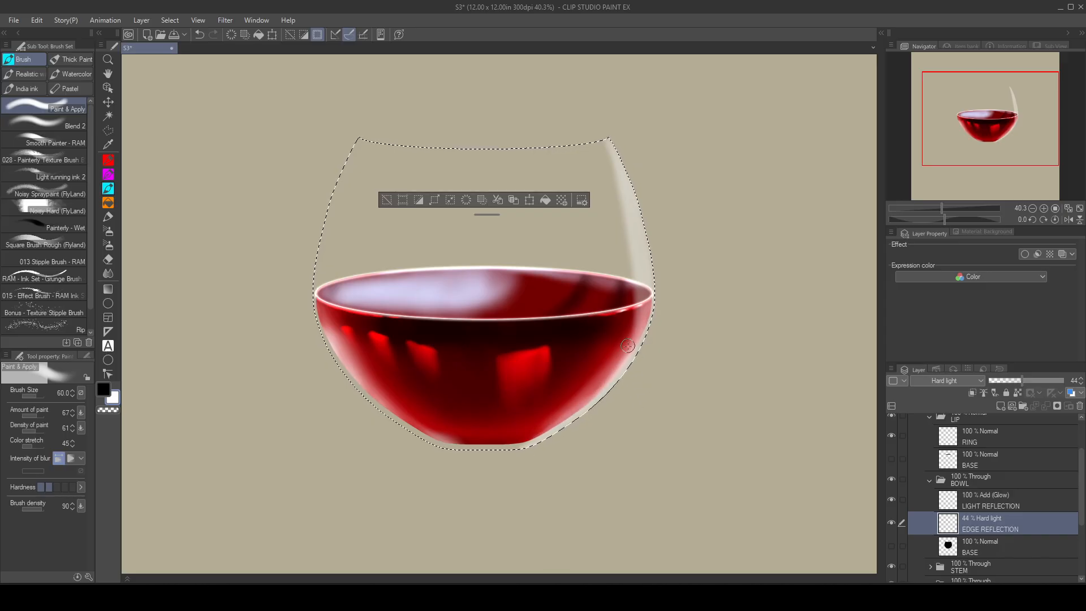
key("bracketright")
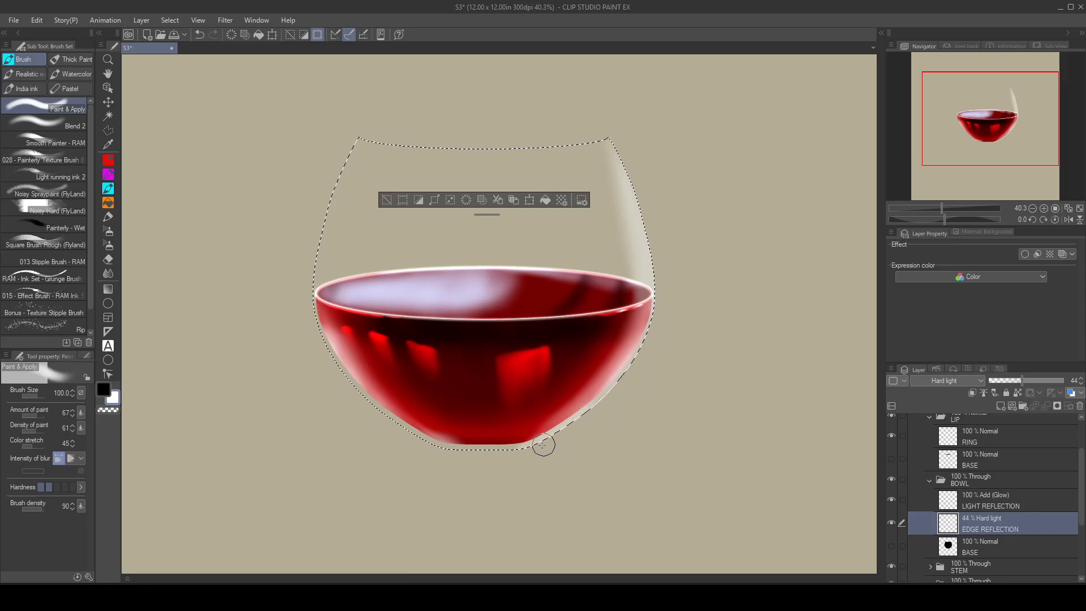
mouse_move(357, 121)
left_mouse_down()
mouse_move(313, 255)
mouse_move(315, 237)
left_mouse_up()
mouse_move(350, 150)
left_mouse_down()
mouse_move(316, 262)
mouse_move(325, 310)
mouse_move(381, 408)
mouse_move(436, 461)
left_mouse_up()
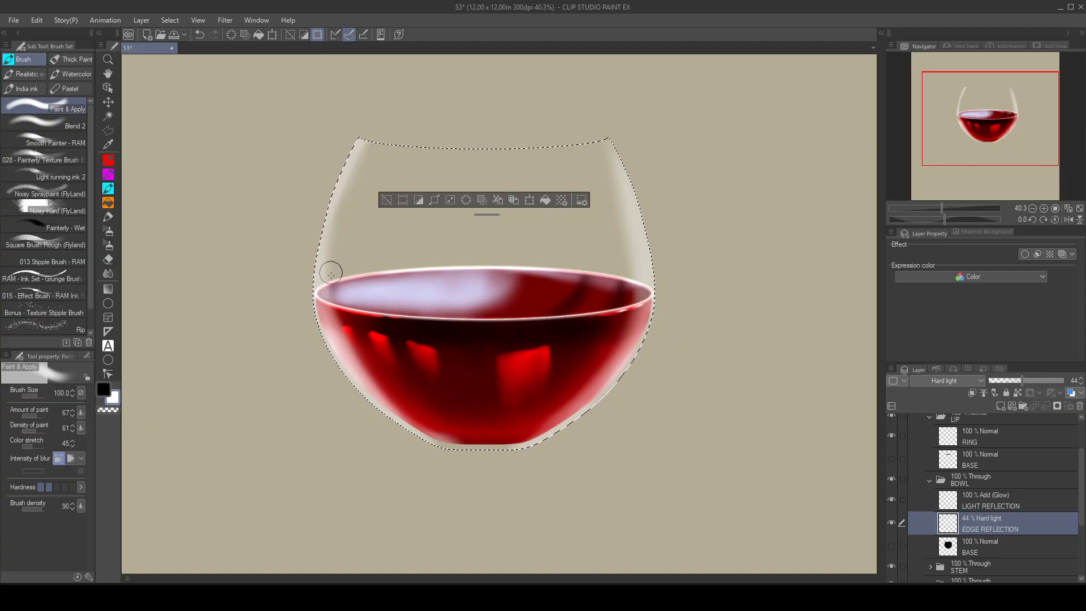
left_click_drag(392, 156, 366, 272)
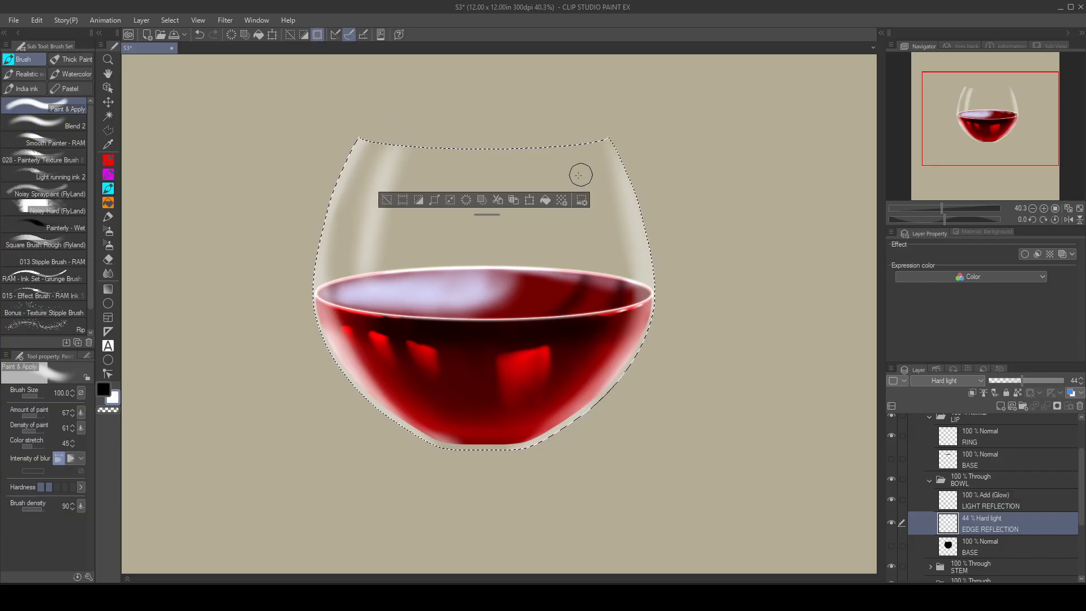
Step: Paint a soft tapered vertical reflection in the middle of the glass above the wine, reducing the brush to size 30 for the tip
mouse_move(492, 233)
left_mouse_down()
mouse_move(487, 263)
mouse_move(490, 224)
mouse_move(473, 254)
mouse_move(499, 253)
mouse_move(487, 245)
mouse_move(484, 258)
mouse_move(488, 227)
left_mouse_up()
key("bracketleft")
key("bracketleft")
key("bracketleft")
key("bracketleft")
key("bracketleft")
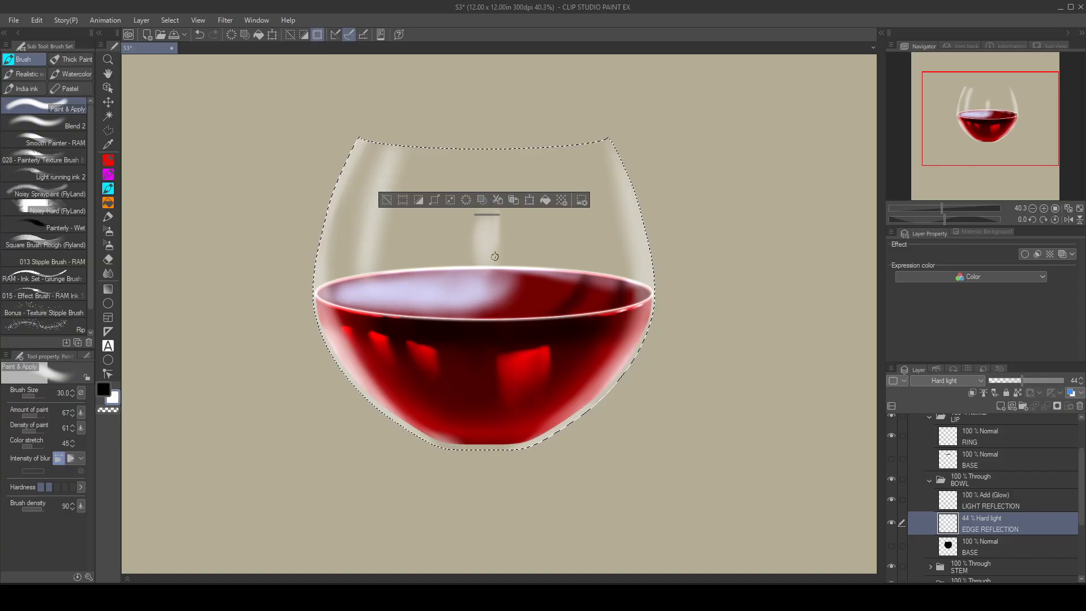
mouse_move(487, 215)
left_mouse_down()
mouse_move(571, 109)
mouse_move(723, 85)
left_mouse_up()
mouse_move(497, 206)
left_mouse_down()
mouse_move(489, 229)
mouse_move(493, 176)
mouse_move(485, 204)
mouse_move(481, 196)
mouse_move(472, 258)
mouse_move(493, 170)
mouse_move(489, 253)
mouse_move(492, 186)
mouse_move(497, 221)
left_mouse_up()
key("bracketright")
key("bracketright")
key("bracketright")
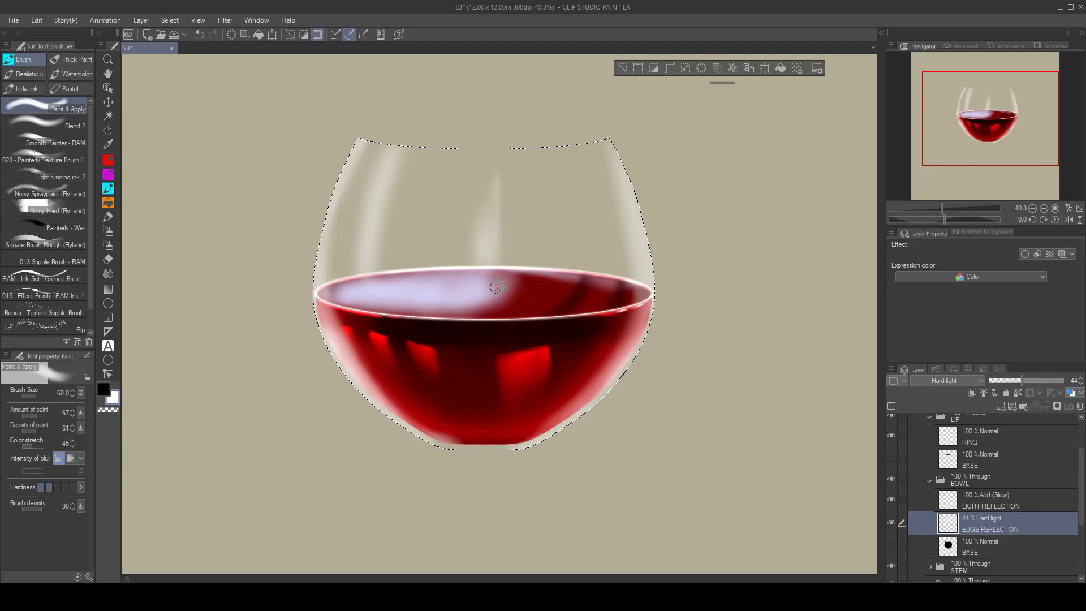
Step: Paint soft reflections along the bowl's bottom and lower edges with the brush at size 70
key("bracketleft")
key("bracketleft")
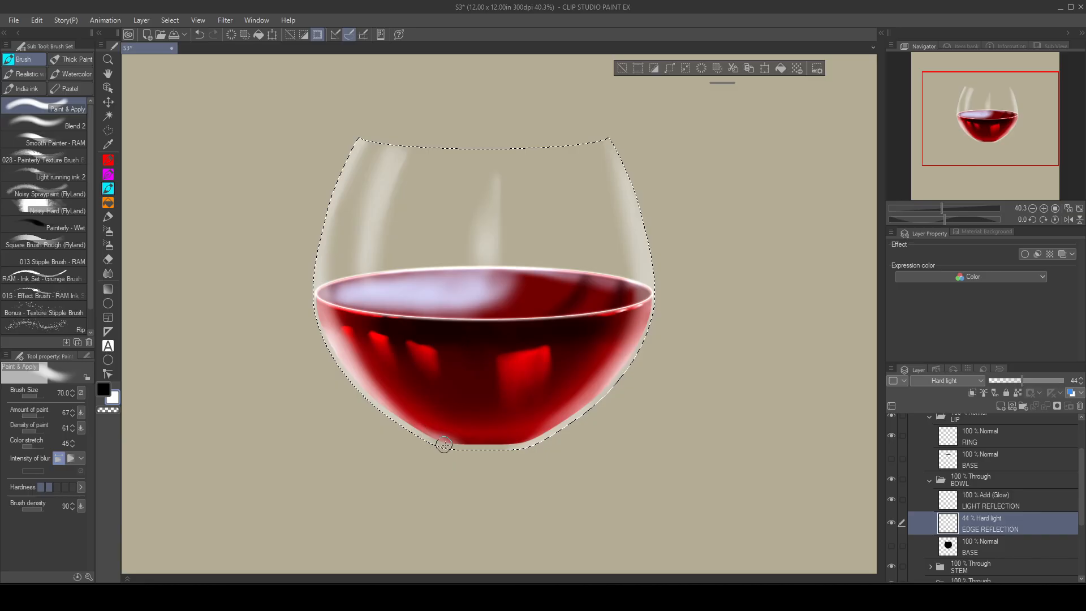
left_click_drag(539, 437, 553, 428)
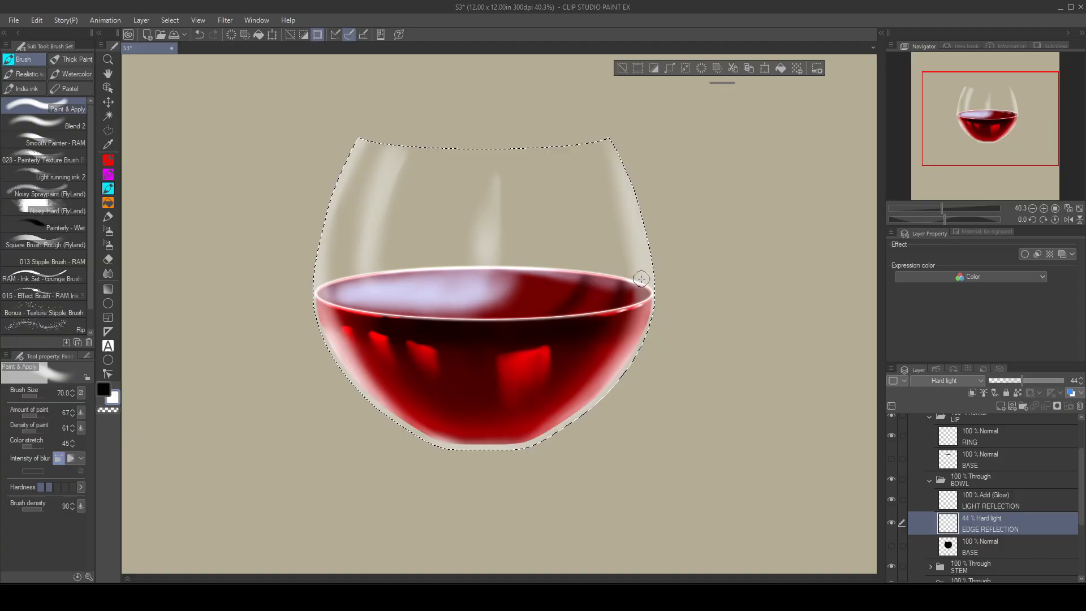
Step: Paint a faint reflection along the back rim of the wine surface with the brush at sizes 70 and 120
mouse_move(607, 268)
left_mouse_down()
mouse_move(507, 264)
mouse_move(345, 280)
left_mouse_up()
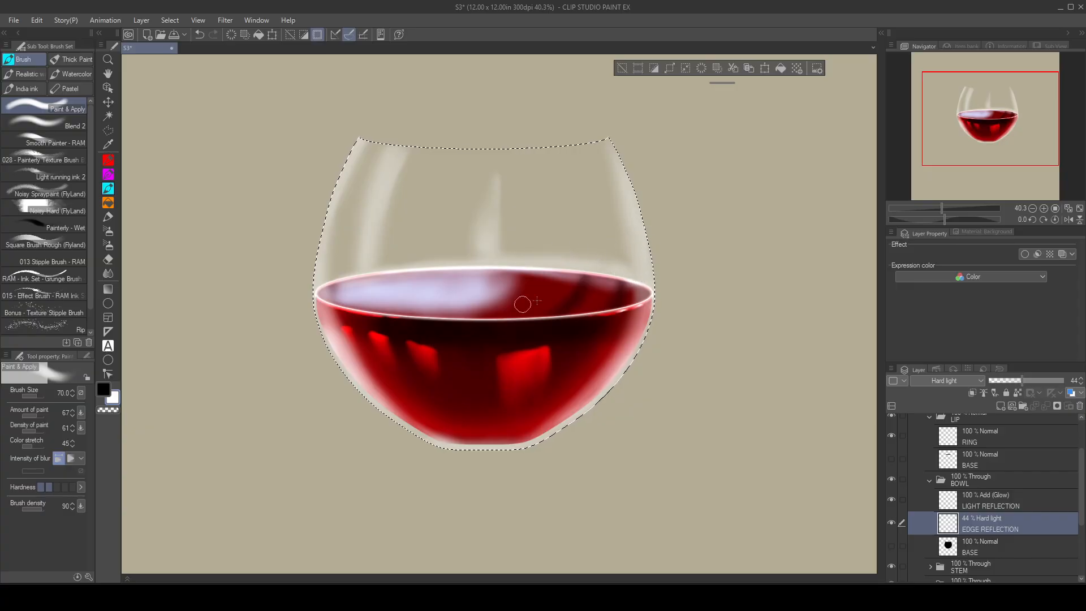
key("bracketright")
key("bracketright")
key("bracketright")
left_click_drag(514, 260, 356, 281)
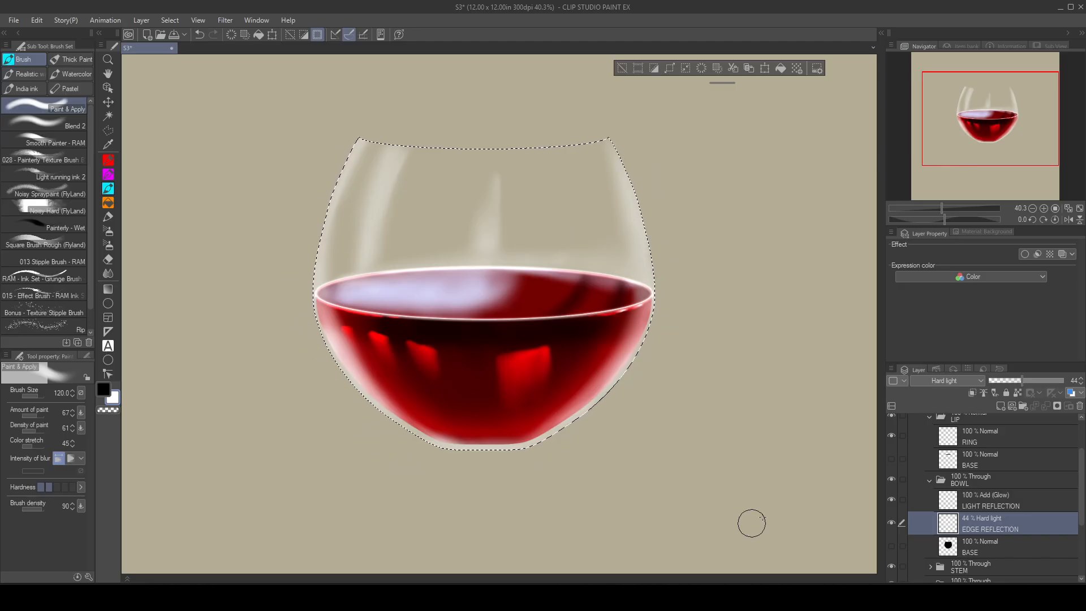
Step: On the LIGHT REFLECTION layer, paint a bright, broad window-like highlight down the upper right of the bowl, enlarging the brush from size 28
left_click(1009, 497)
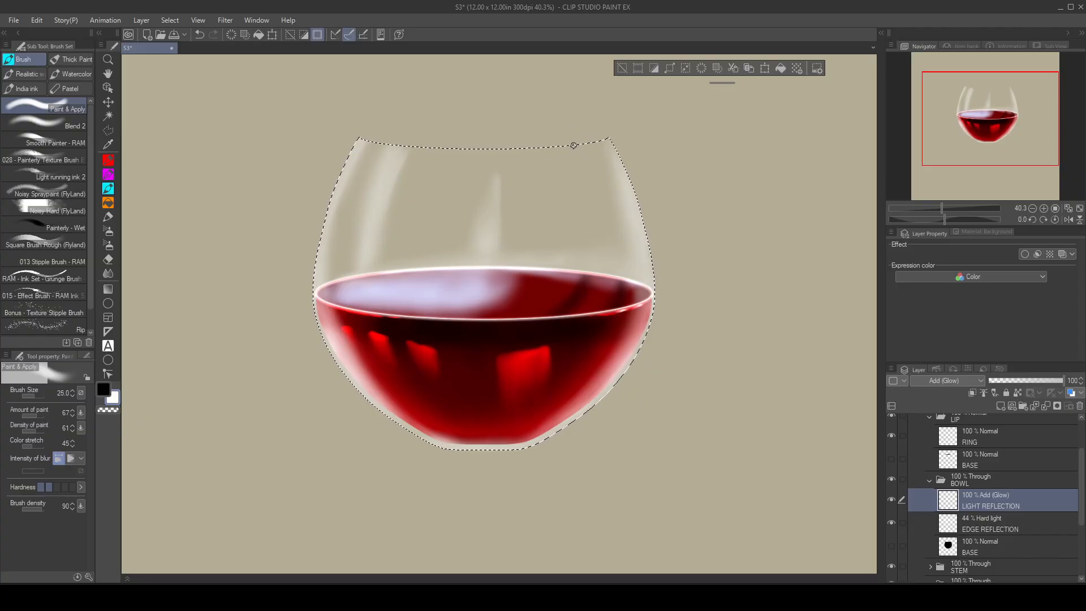
mouse_move(581, 179)
left_mouse_down()
mouse_move(596, 278)
mouse_move(625, 252)
left_mouse_up()
key("bracketright")
key("bracketright")
key("bracketright")
key("bracketright")
key("bracketright")
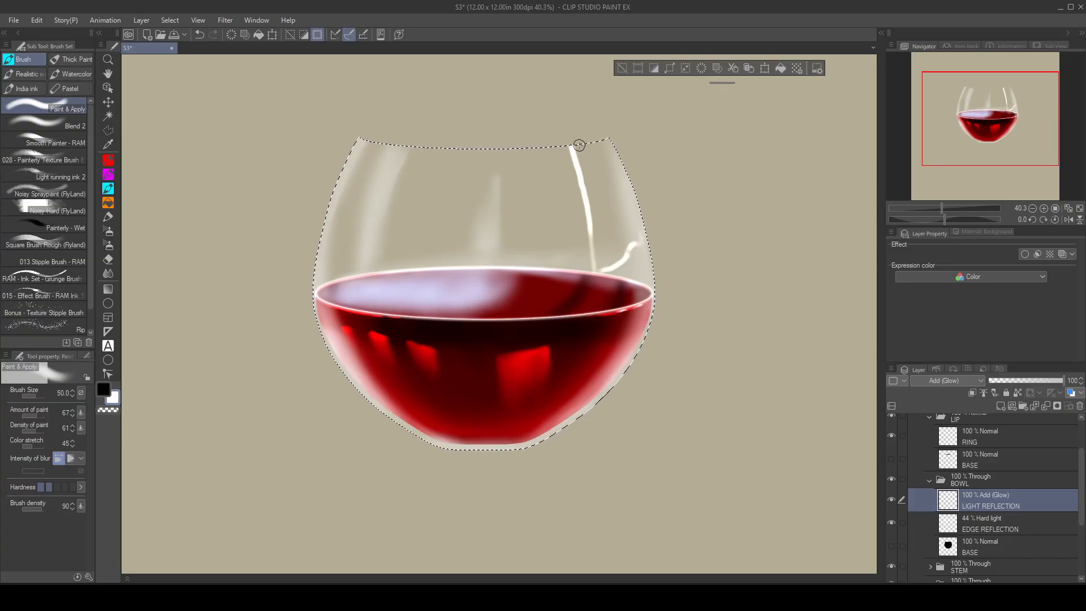
mouse_move(582, 146)
left_mouse_down()
mouse_move(603, 266)
mouse_move(599, 201)
mouse_move(609, 236)
left_mouse_up()
mouse_move(589, 136)
left_mouse_down()
mouse_move(595, 178)
mouse_move(589, 133)
mouse_move(611, 194)
mouse_move(612, 207)
mouse_move(598, 180)
mouse_move(601, 249)
mouse_move(637, 233)
mouse_move(626, 224)
mouse_move(594, 269)
mouse_move(586, 157)
mouse_move(607, 192)
mouse_move(595, 133)
mouse_move(579, 126)
mouse_move(606, 175)
mouse_move(582, 110)
mouse_move(615, 196)
mouse_move(589, 133)
mouse_move(607, 192)
mouse_move(588, 192)
mouse_move(604, 286)
left_mouse_up()
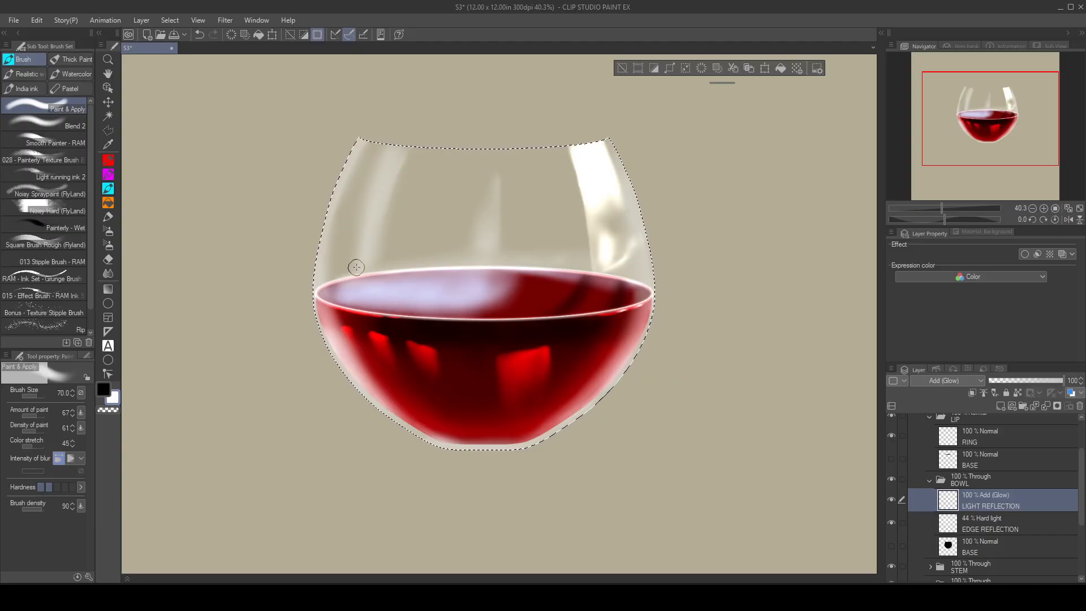
Step: Add small glowing highlights above the wine on the left, at the bowl's bottom and along its lower right edge with brush size 70
mouse_move(357, 267)
left_mouse_down()
mouse_move(361, 255)
mouse_move(373, 265)
mouse_move(375, 236)
mouse_move(359, 256)
mouse_move(373, 269)
mouse_move(353, 271)
mouse_move(369, 250)
mouse_move(373, 263)
left_mouse_up()
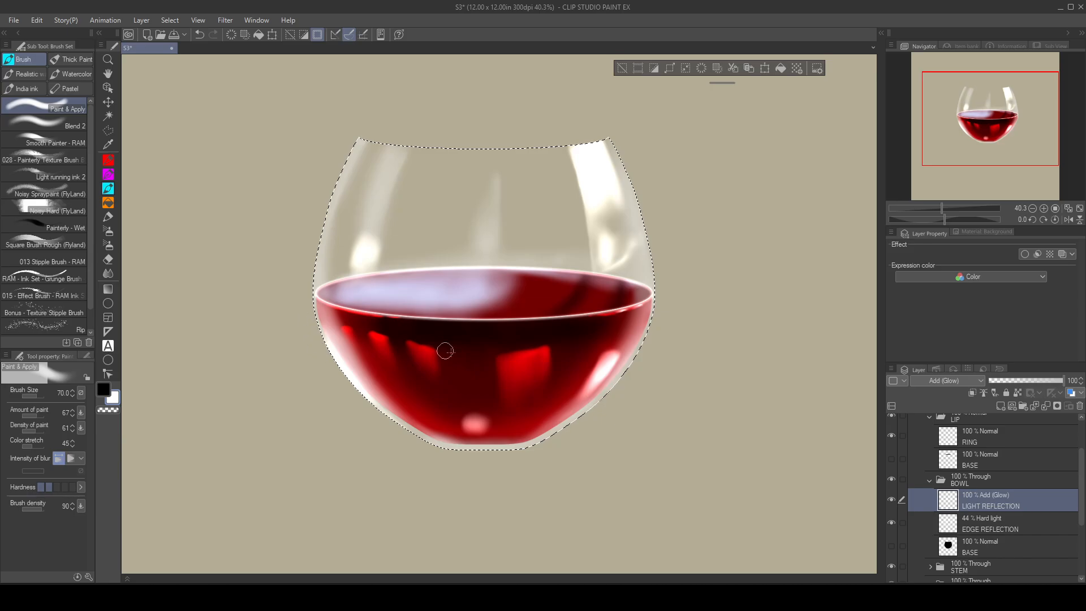
left_click_drag(632, 370, 561, 441)
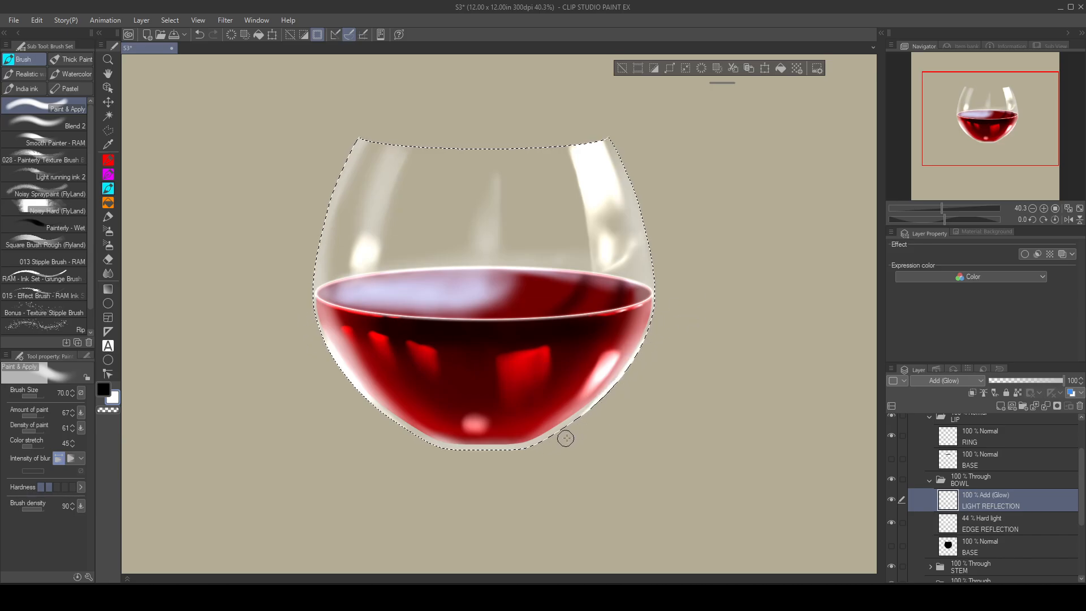
left_click(1079, 209)
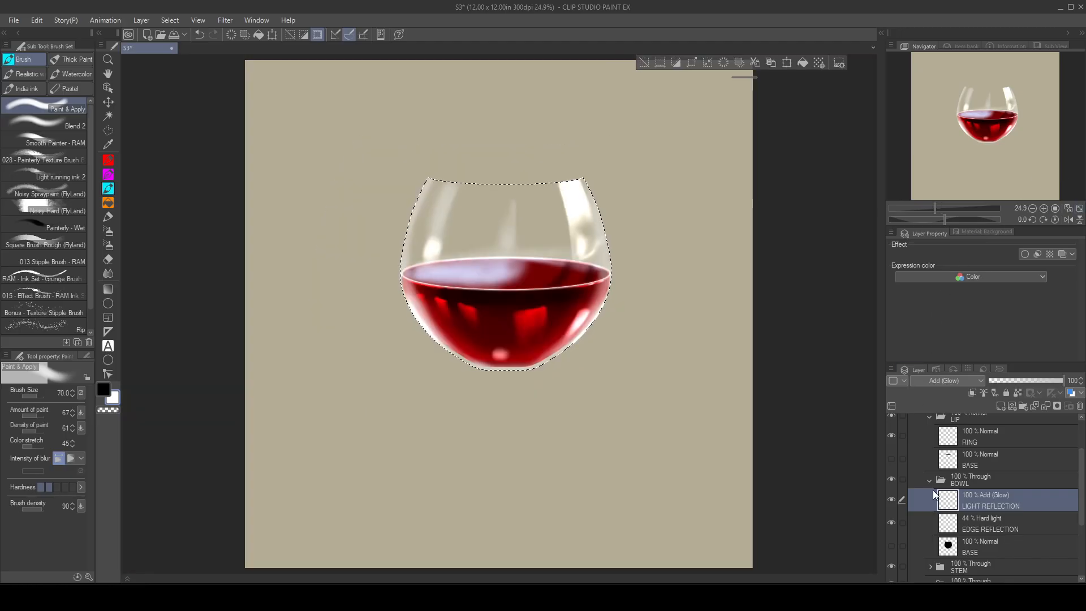
scroll(927, 469, "down", 3)
scroll(873, 420, "down", 1)
scroll(906, 481, "up", 3)
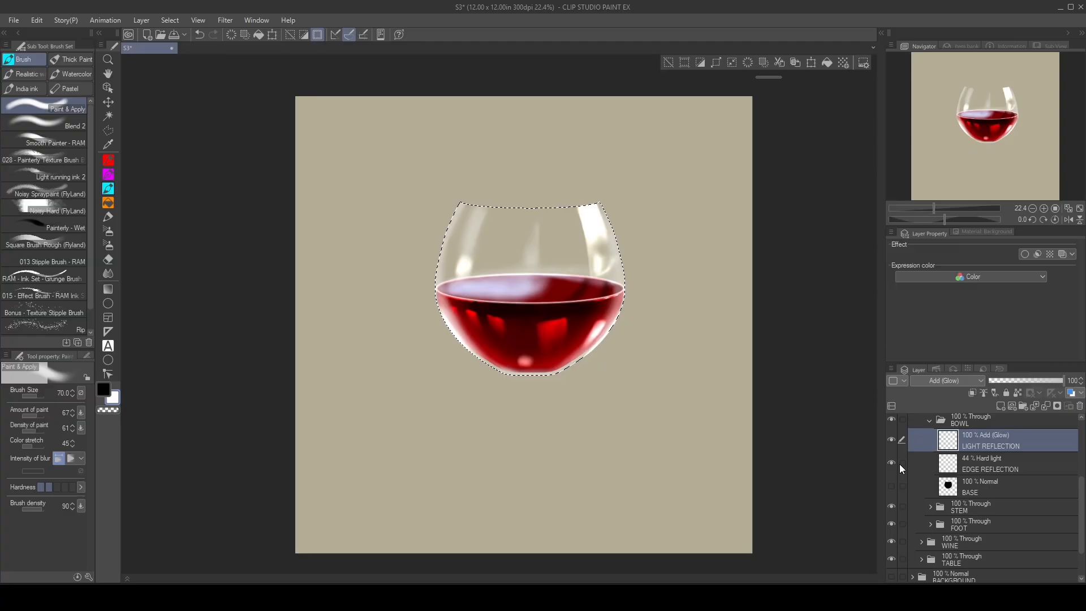
scroll(682, 380, "up", 1)
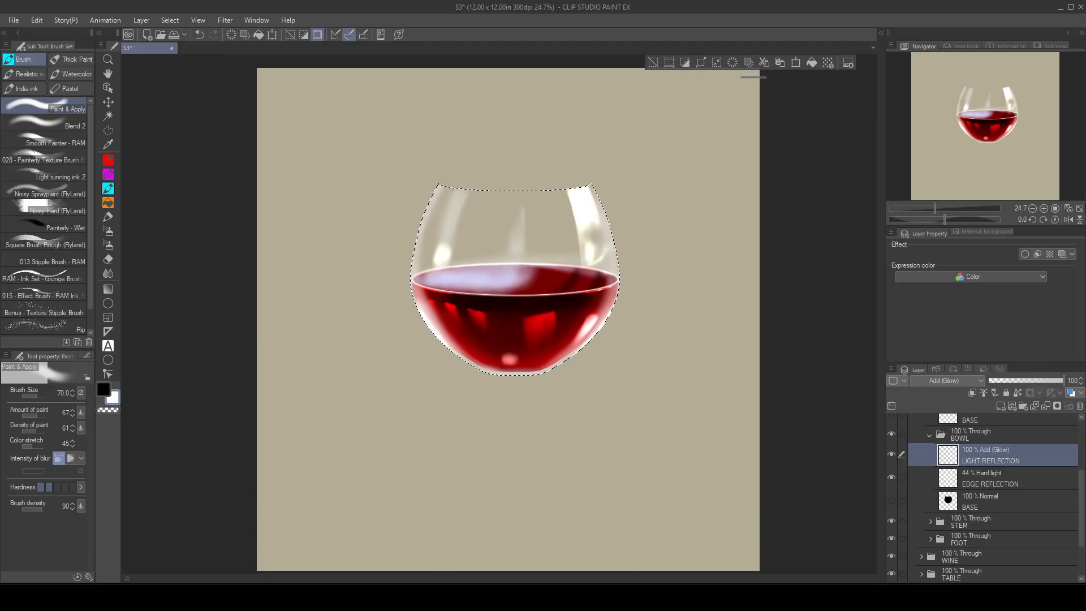
Step: Fit the canvas in view, show the dark BACKGROUND folder behind the glass and clear the bowl selection
left_click(1080, 209)
scroll(939, 501, "down", 2)
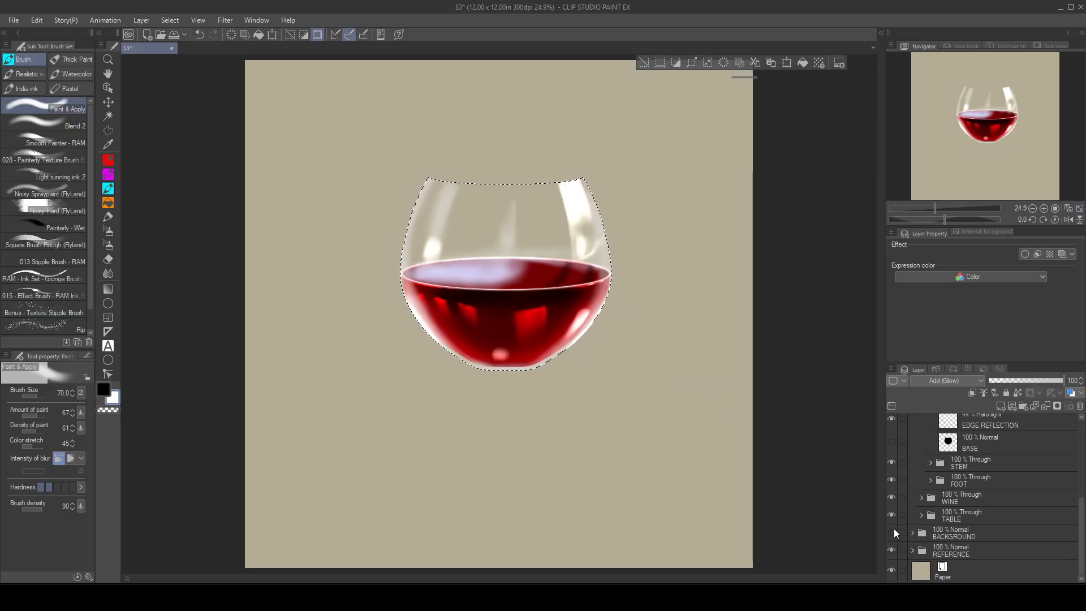
left_click(892, 532)
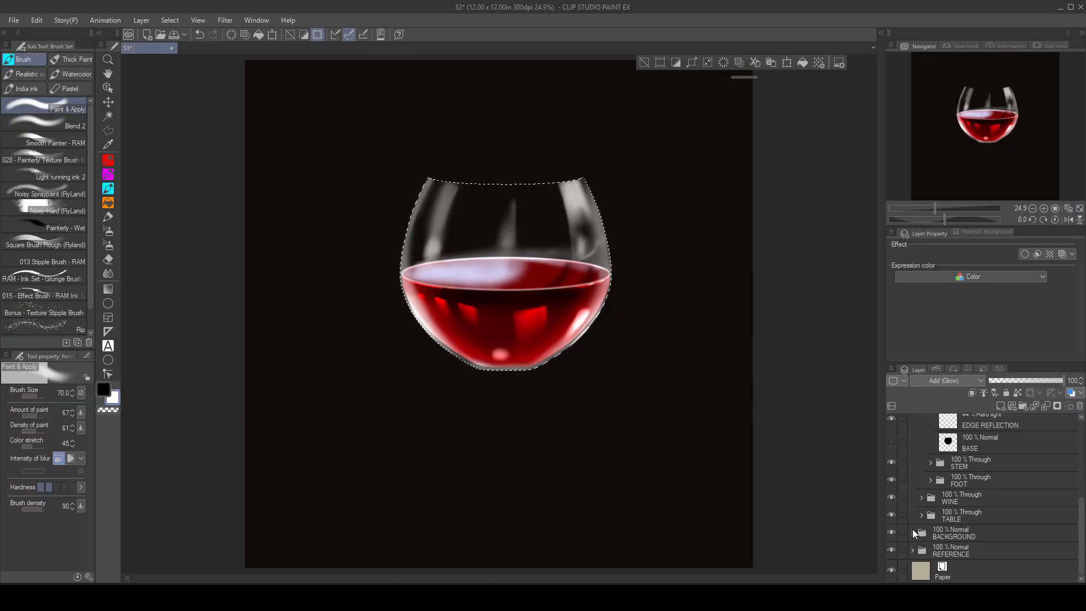
left_click(912, 532)
scroll(956, 491, "down", 3)
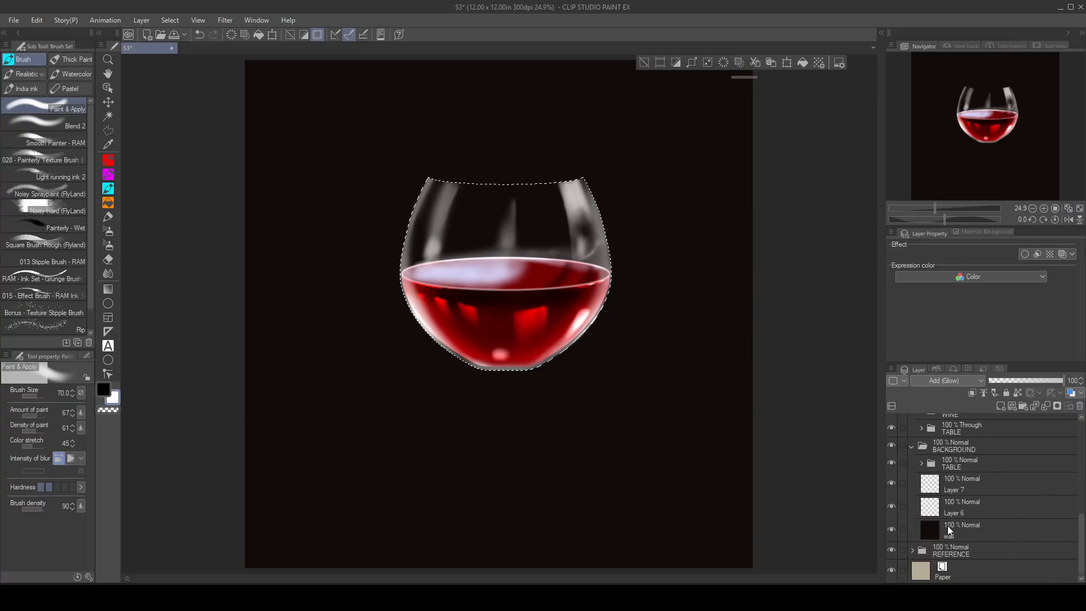
scroll(924, 497, "up", 2)
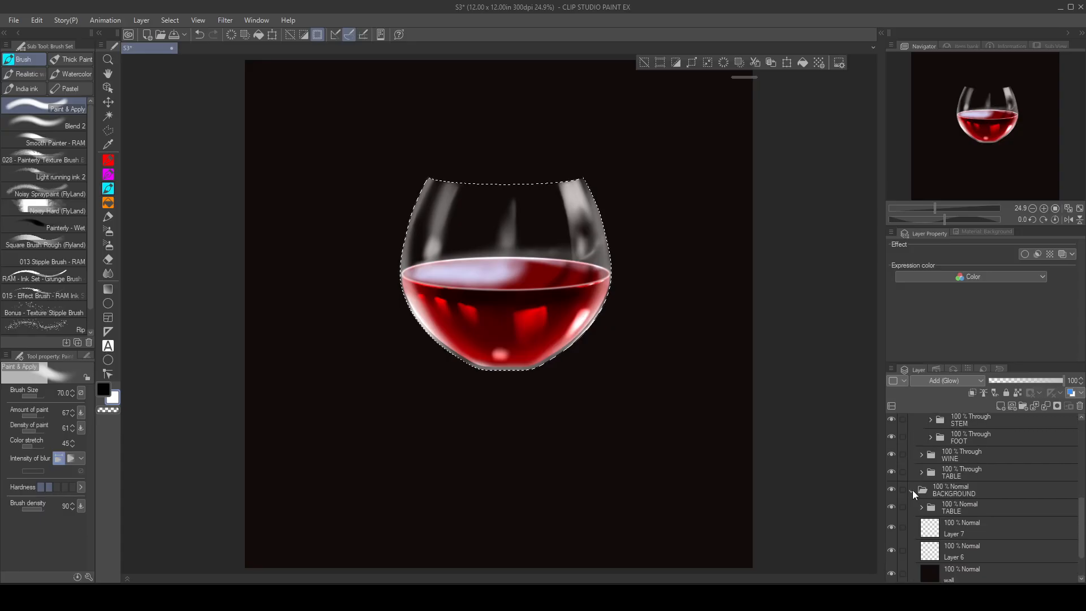
scroll(911, 492, "up", 8)
scroll(965, 466, "up", 1)
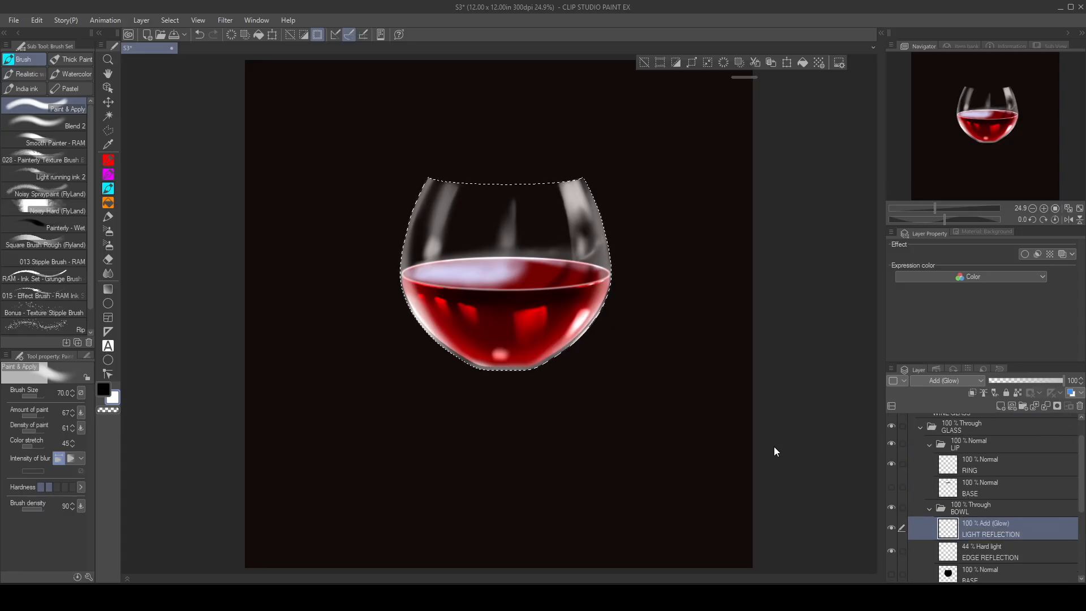
key("ctrl+d")
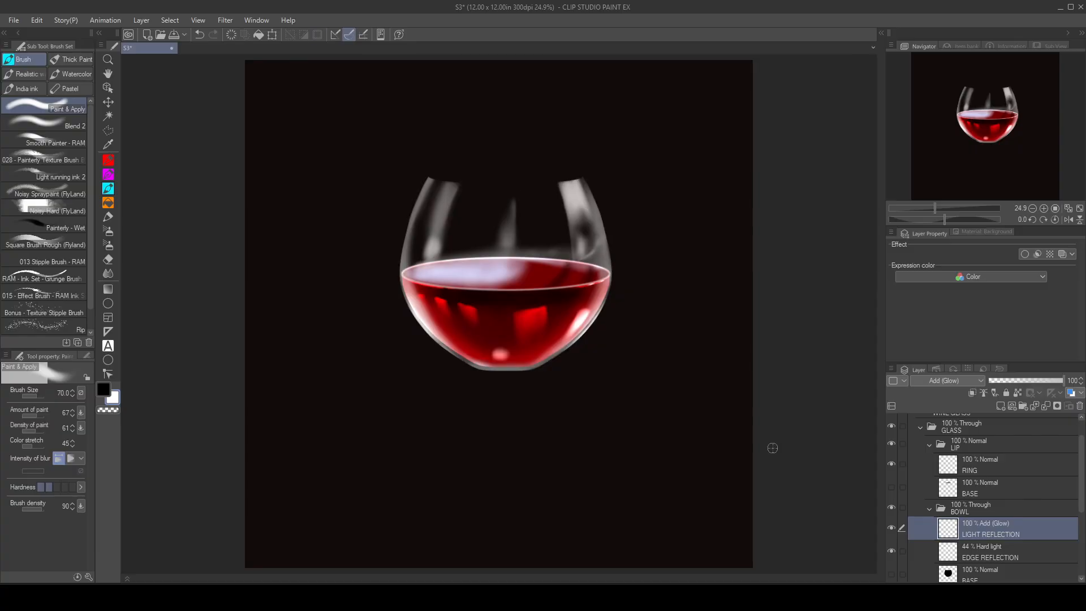
Step: Activate the bowl's EDGE REFLECTION layer and set the brush to the transparent colour at size 80
scroll(990, 481, "down", 3)
left_click(990, 491)
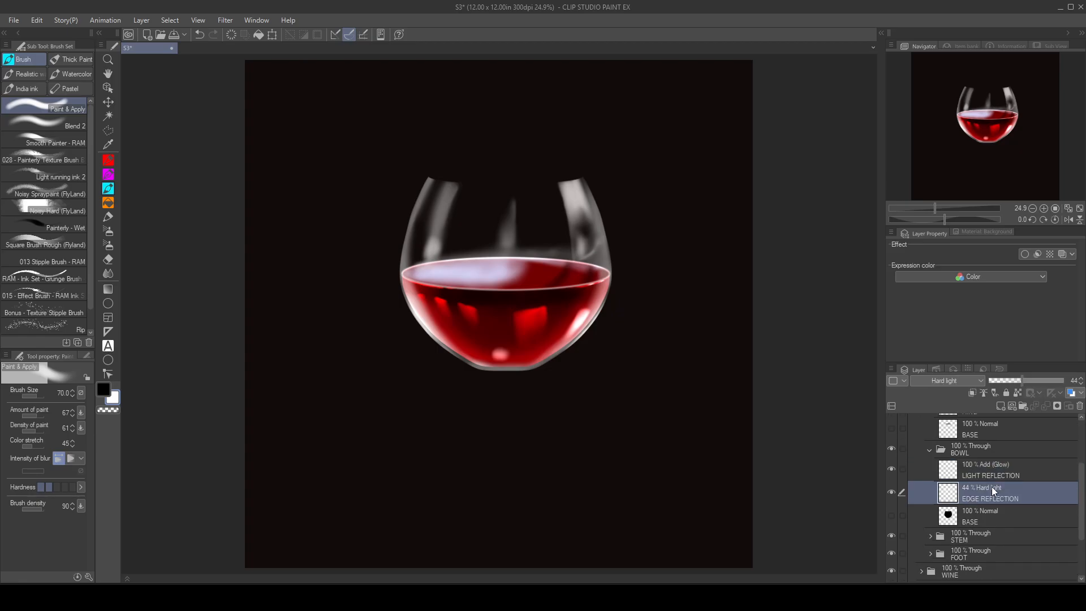
left_click(111, 409)
key("]")
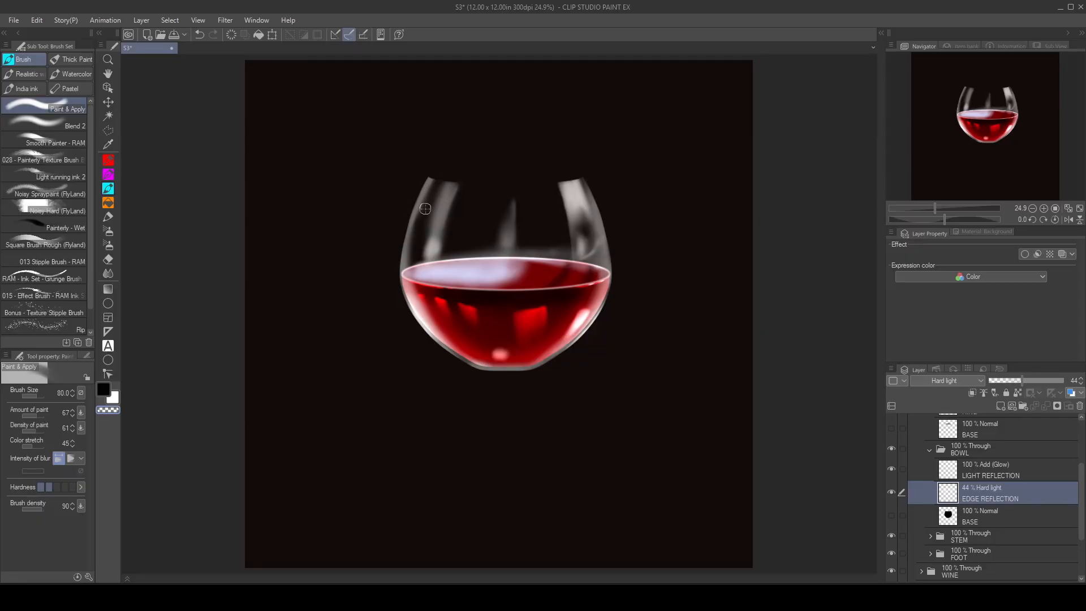
left_click_drag(419, 228, 440, 169)
key("ctrl+z")
key("ctrl+z")
Step: Select the bowl's shape from its BASE layer and softly erase the upper left and above-wine reflections with the transparent brush at sizes 80 and 170
left_click(950, 515, "ctrl")
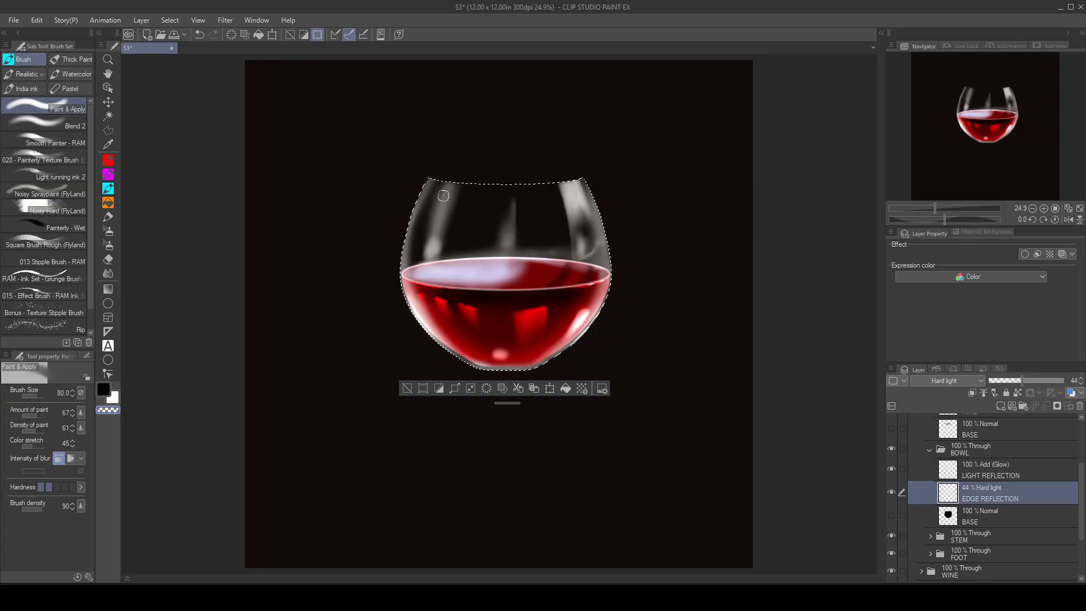
left_click_drag(449, 217, 439, 264)
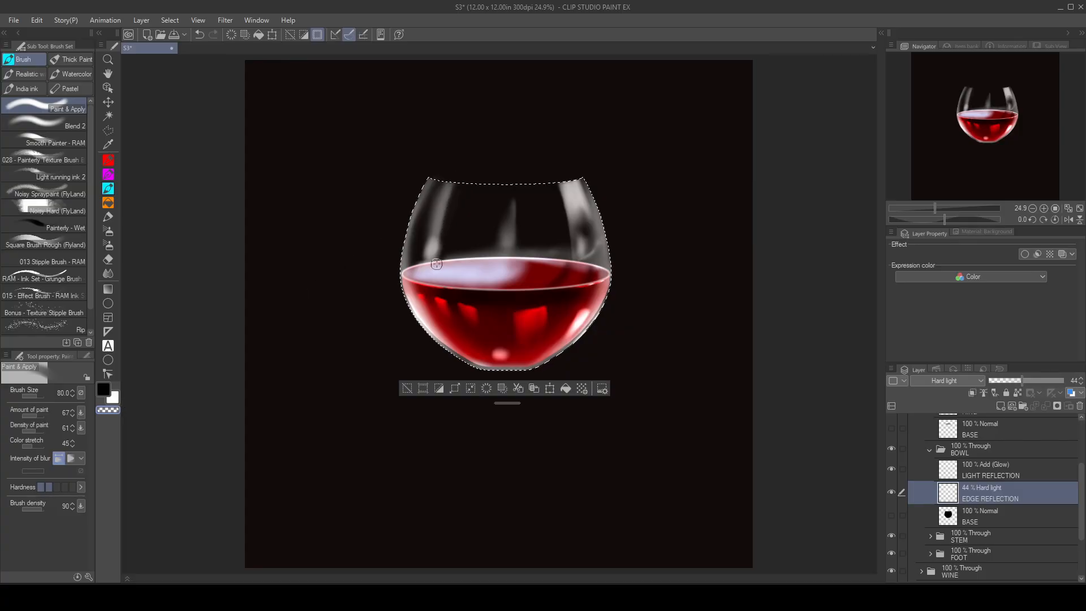
mouse_move(444, 172)
left_mouse_down()
mouse_move(420, 275)
mouse_move(453, 196)
mouse_move(428, 195)
mouse_move(430, 254)
mouse_move(445, 197)
left_mouse_up()
key("bracketright")
key("bracketright")
key("bracketright")
key("bracketright")
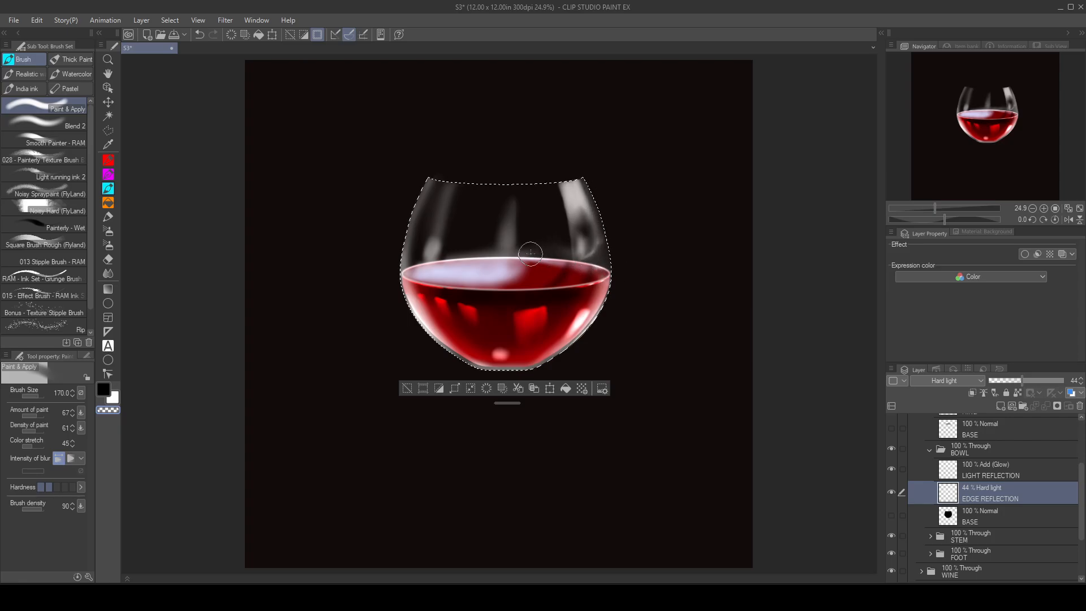
left_click_drag(585, 252, 594, 262)
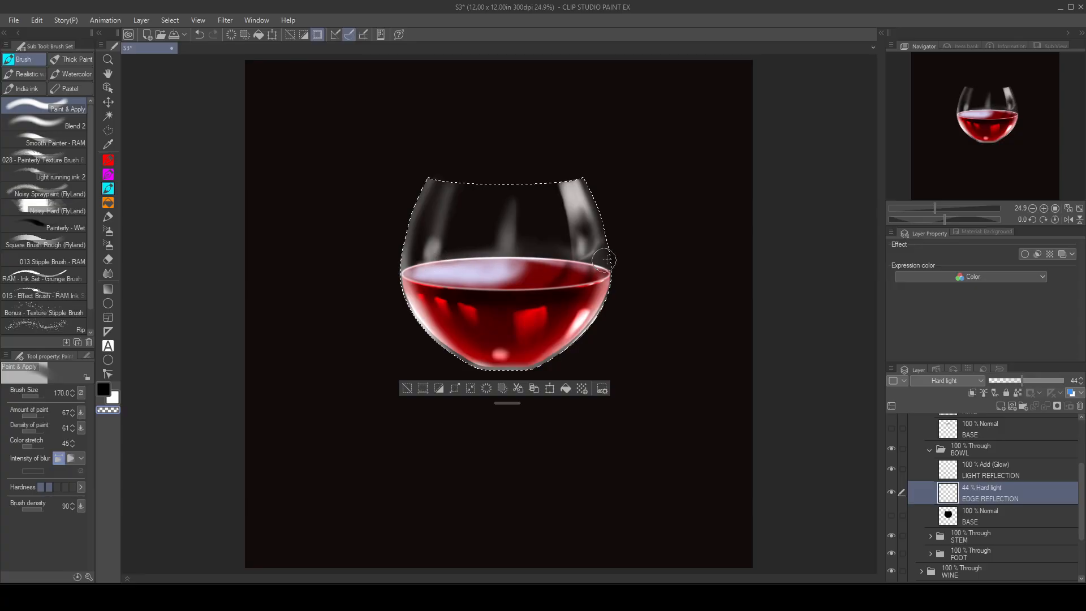
Step: Repaint the bowl's right edge reflection in white, and strengthen the upper right highlight on the LIGHT REFLECTION layer
key("x")
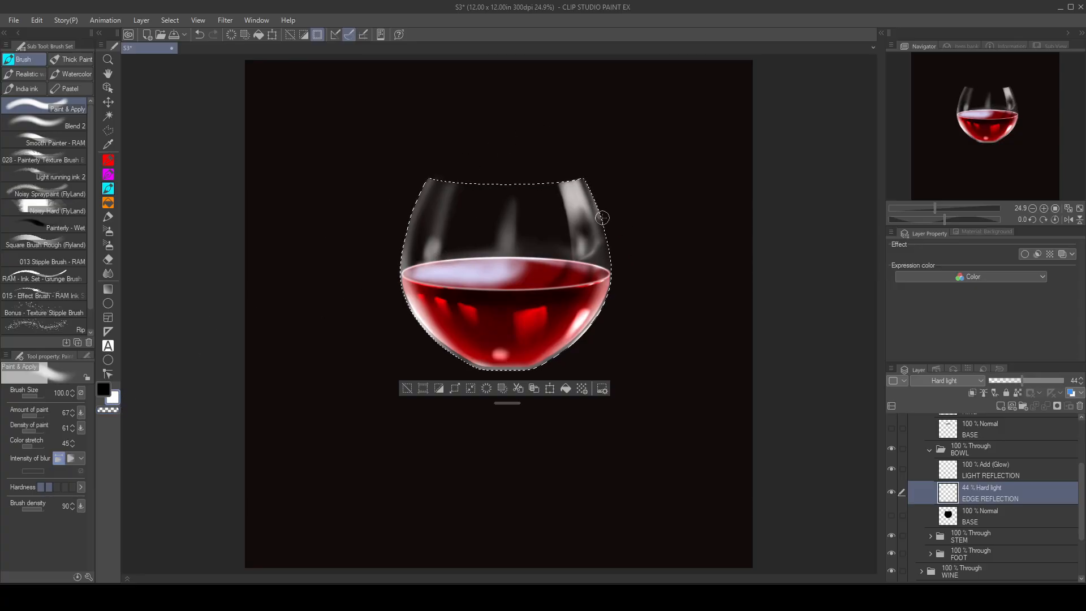
left_click_drag(613, 287, 604, 237)
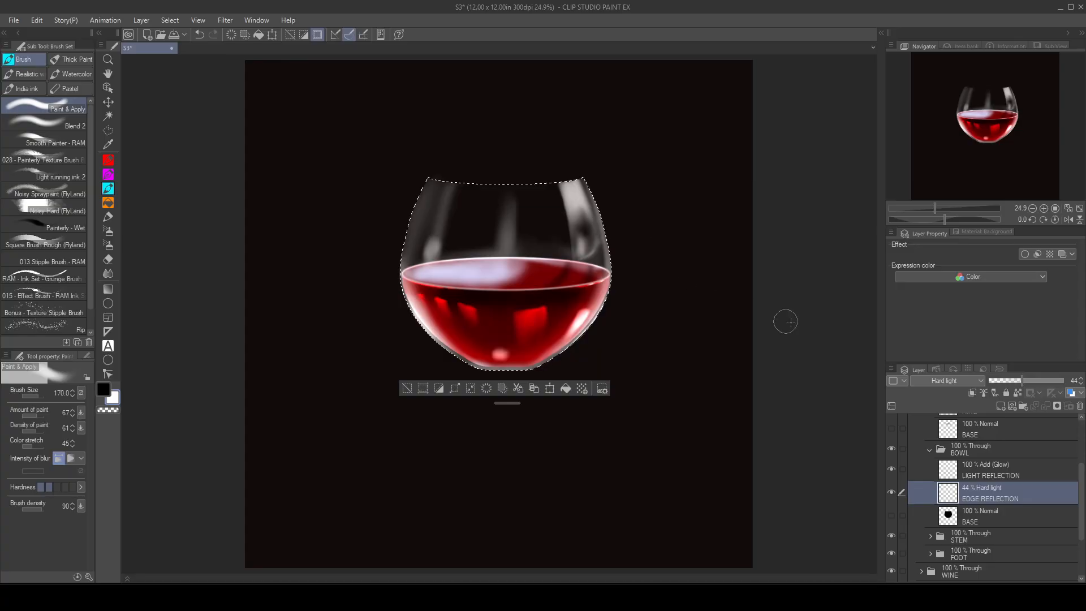
left_click(1016, 473)
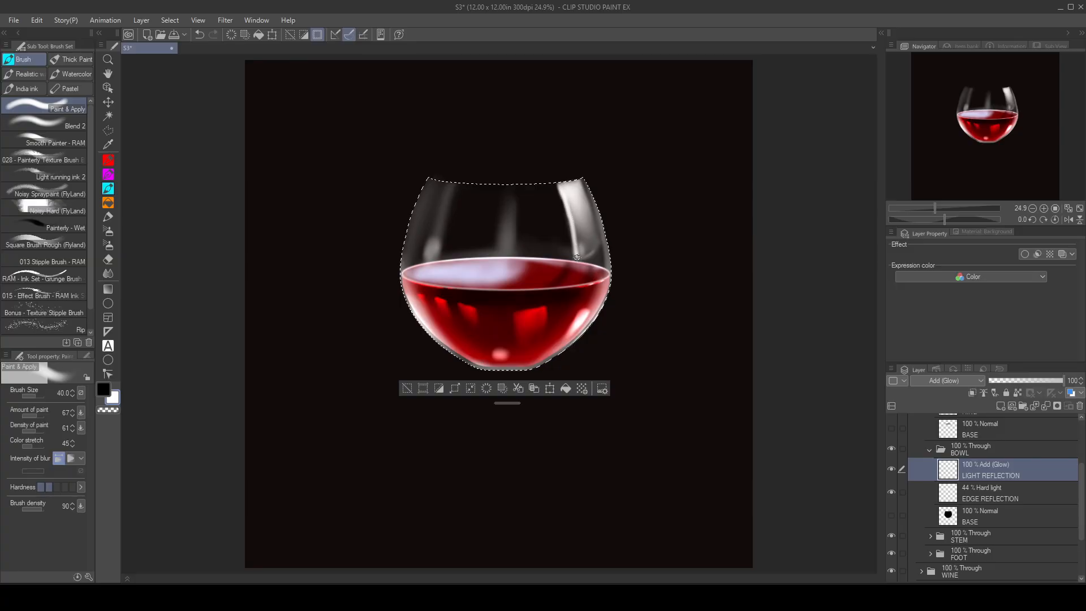
mouse_move(590, 254)
left_mouse_down()
mouse_move(566, 180)
mouse_move(590, 249)
left_mouse_up()
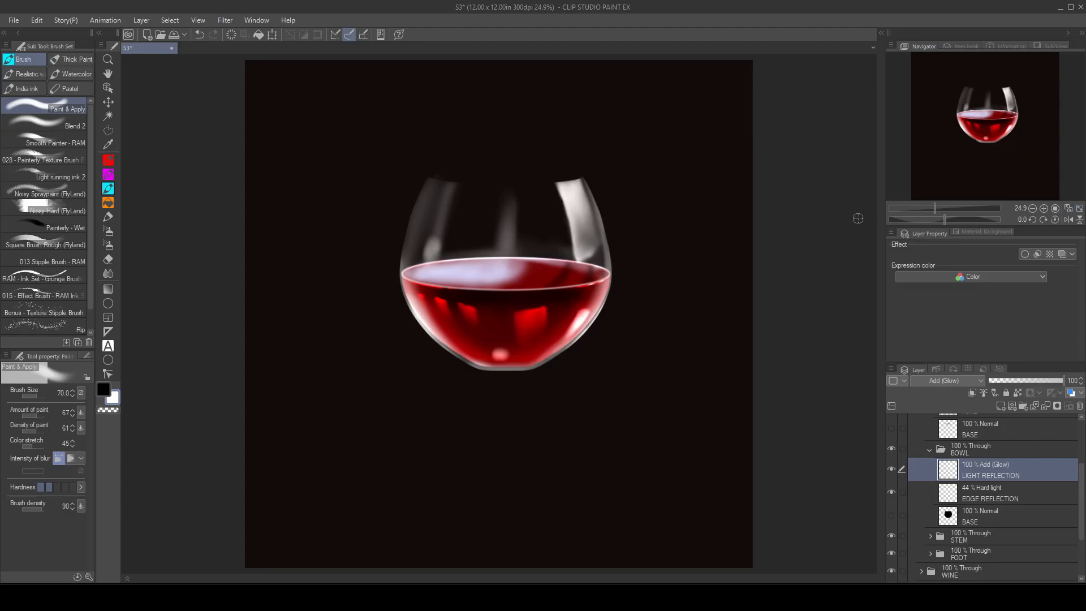
Step: Collapse the BOWL folder, select the lip's shape from its BASE layer and activate the RING layer
scroll(974, 511, "up", 1)
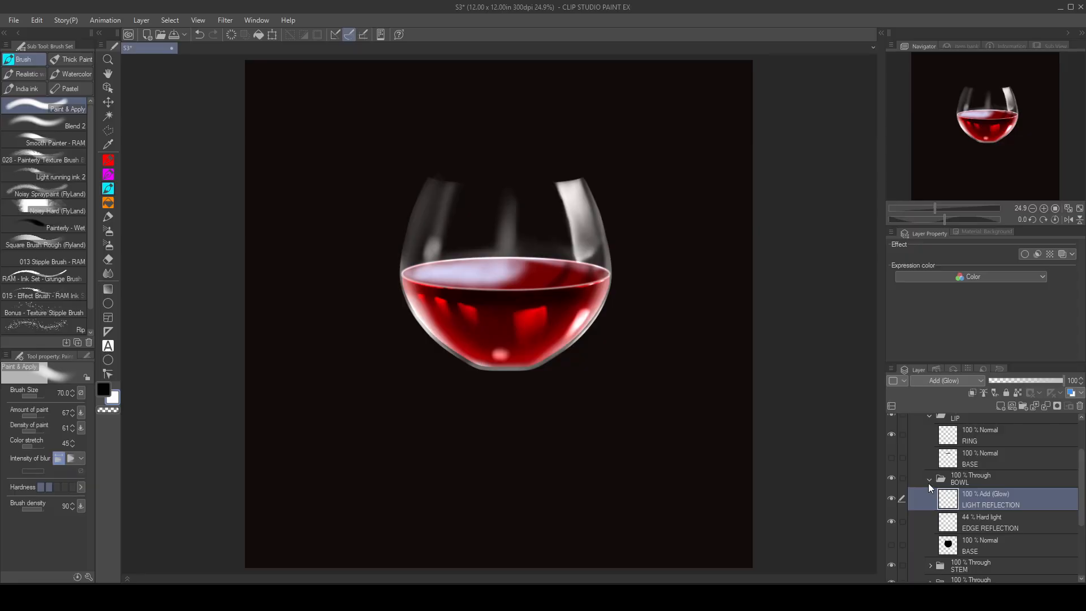
left_click(932, 480)
left_click(950, 491)
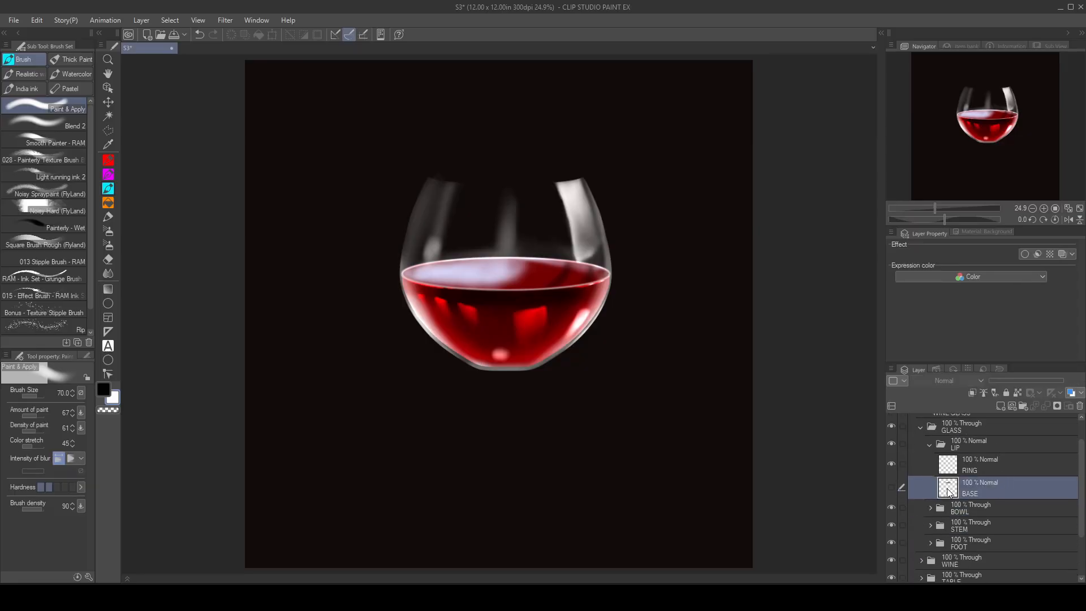
left_click(951, 492, "ctrl")
left_click(983, 466)
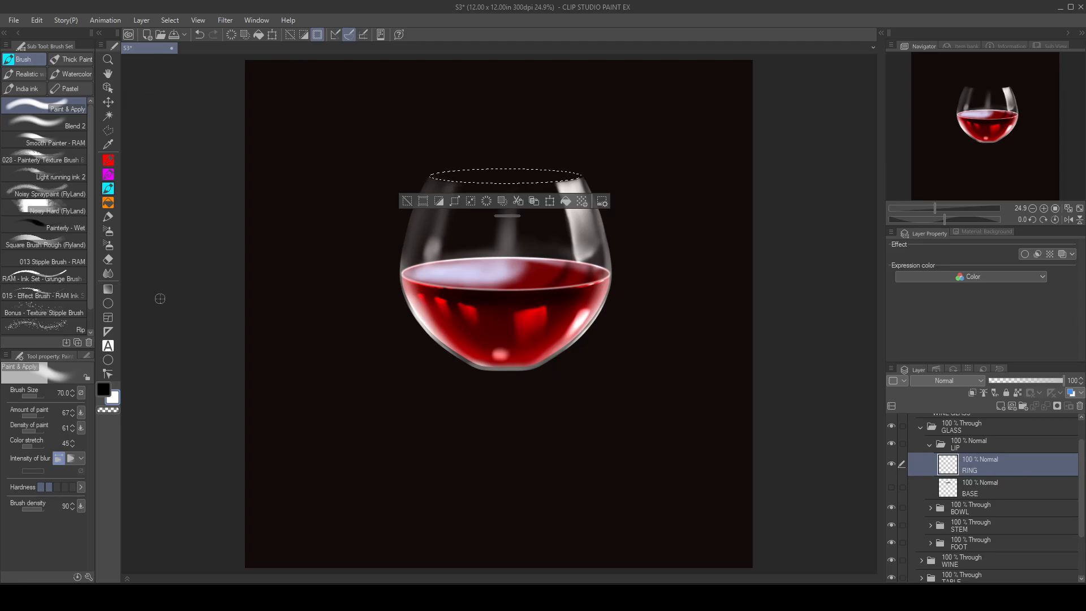
Step: Shrink the lip selection by 3 px and fill it with white on the RING layer
left_click(472, 201)
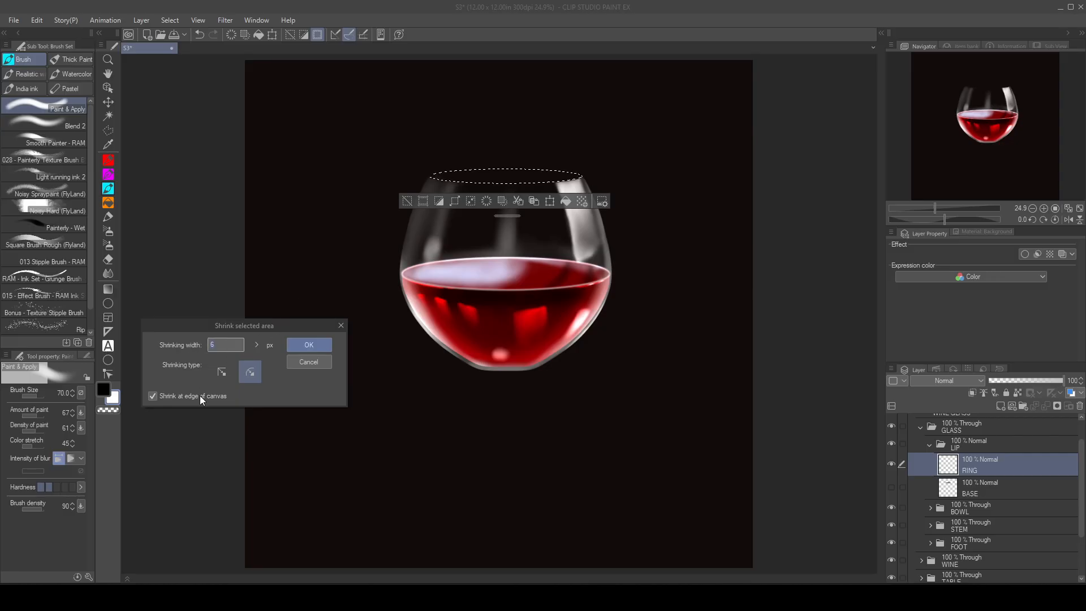
type("3")
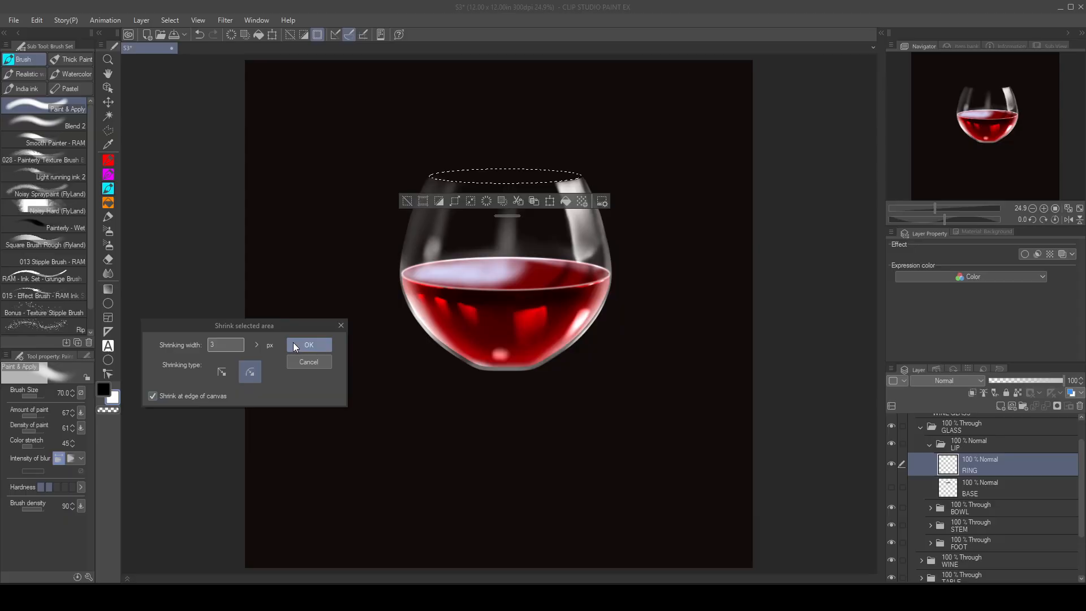
left_click(314, 345)
left_click(114, 400)
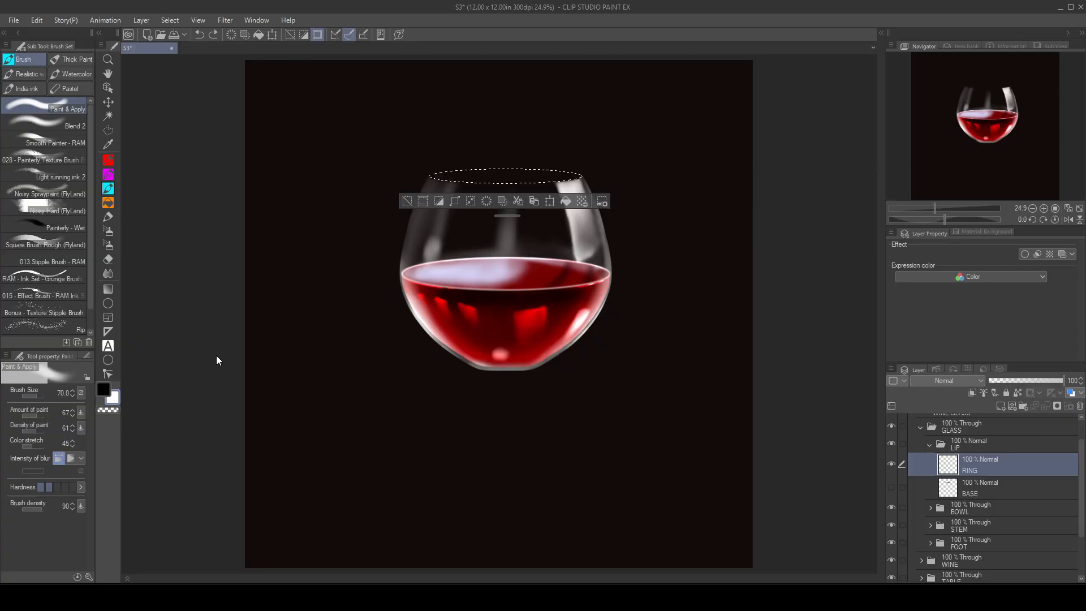
left_click(470, 201)
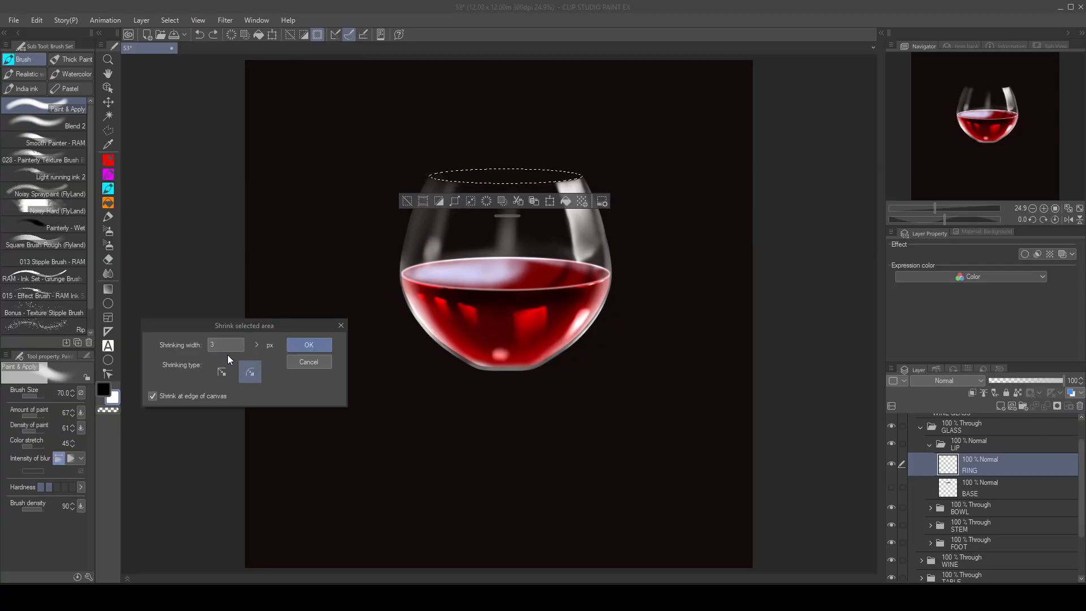
left_click(303, 345)
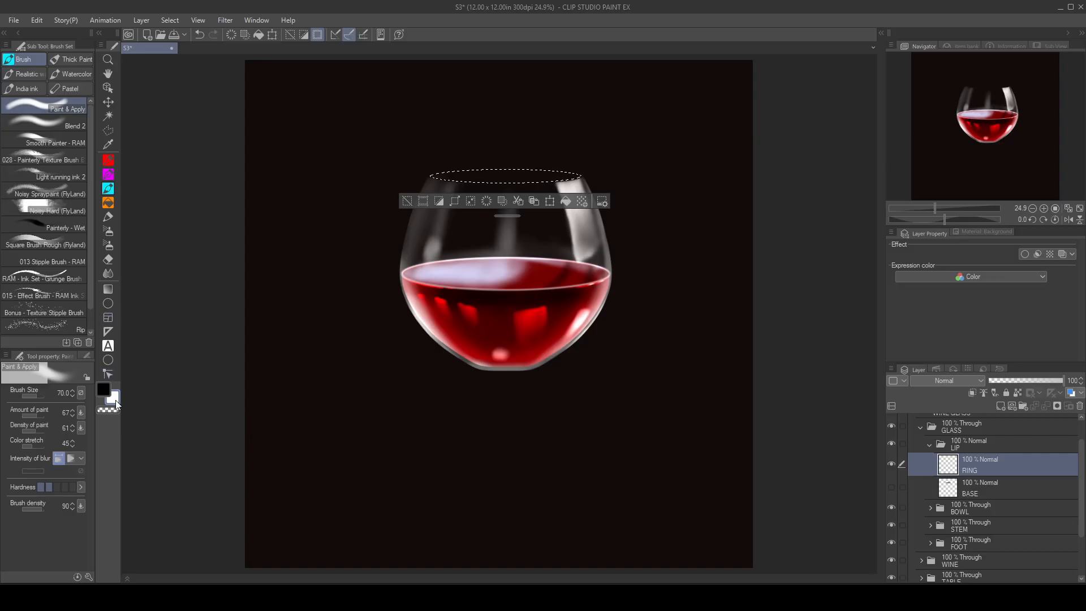
left_click(108, 202)
left_click(531, 176)
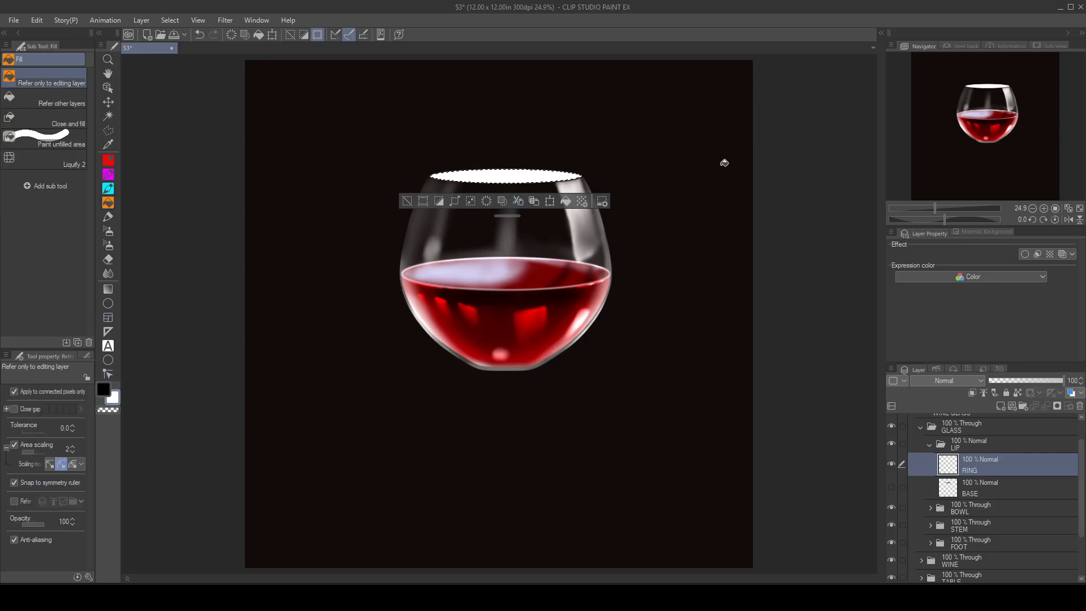
Step: Shrink the lip selection by another 3 px, delete the white inside it to leave a thin rim, and deselect
left_click(470, 204)
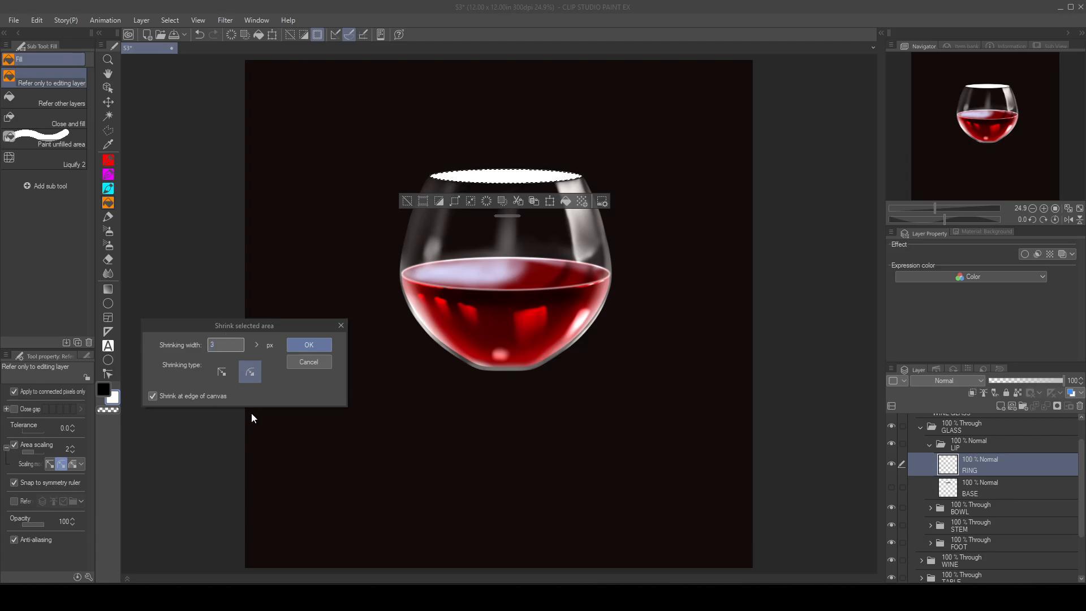
left_click(311, 344)
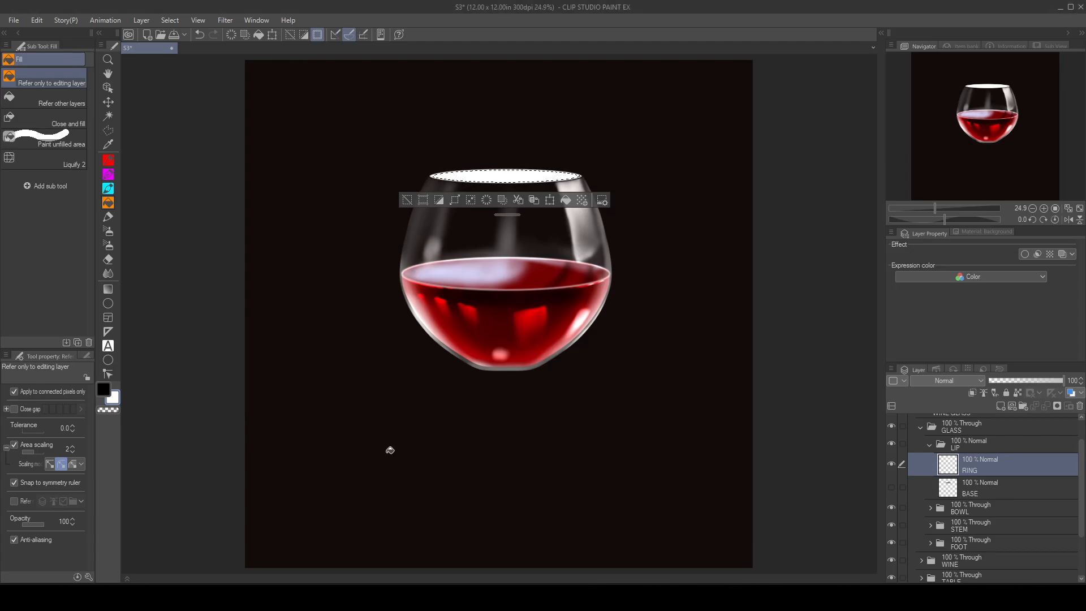
key("Delete")
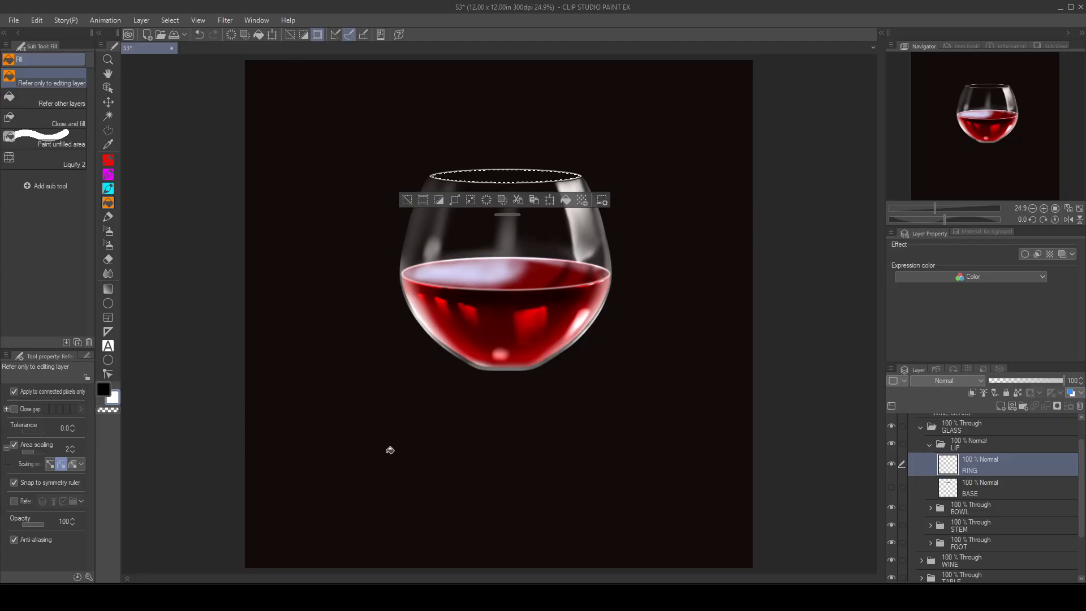
key("ctrl+d")
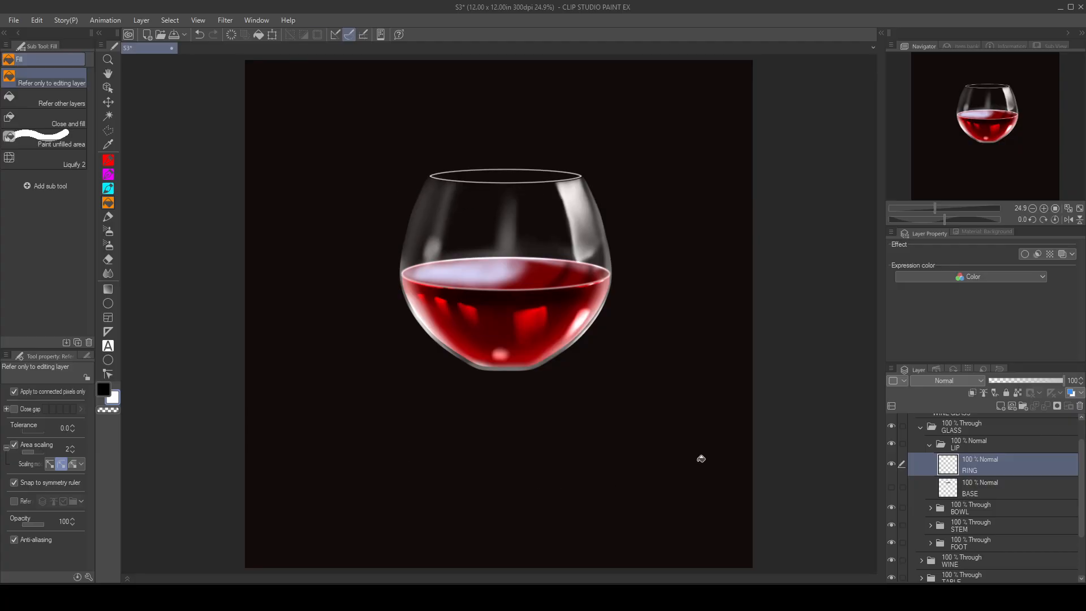
Step: Nudge the RING layer slightly downward with the Move layer tool to align the rim with the bowl's upper edge
scroll(613, 141, "up", 3)
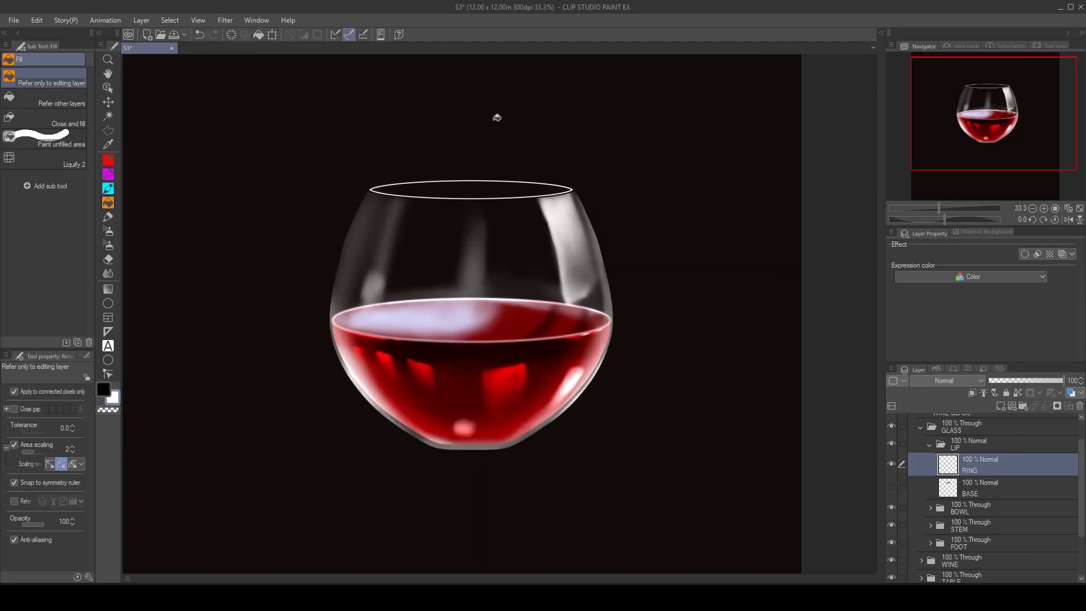
scroll(513, 130, "up", 1)
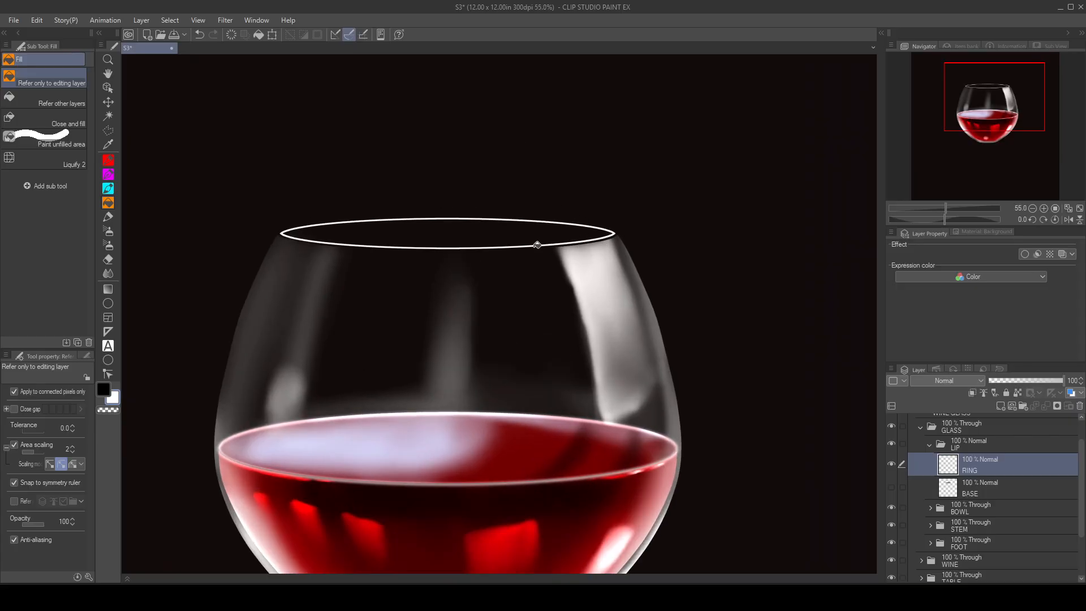
left_click(108, 102)
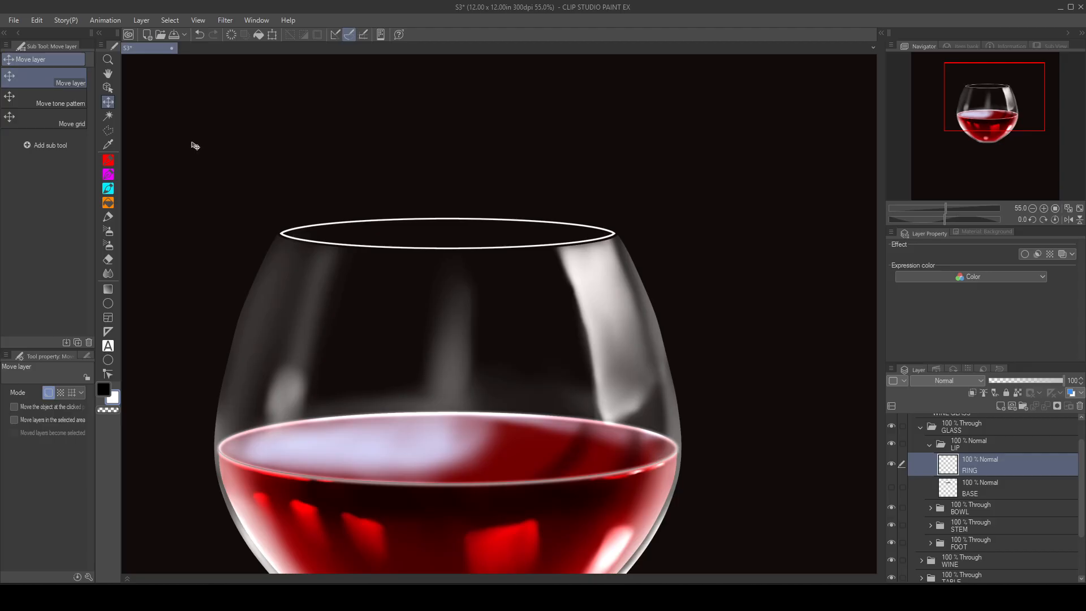
key("Down")
key("Down")
key("Down")
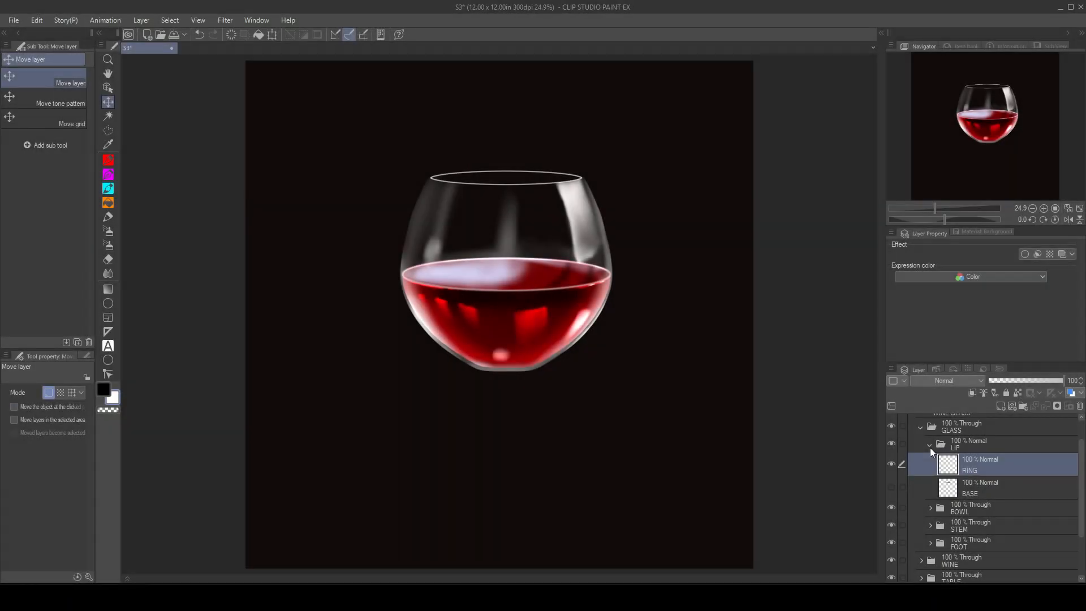
Step: Collapse the LIP folder and hide the BACKGROUND folder
left_click(930, 446)
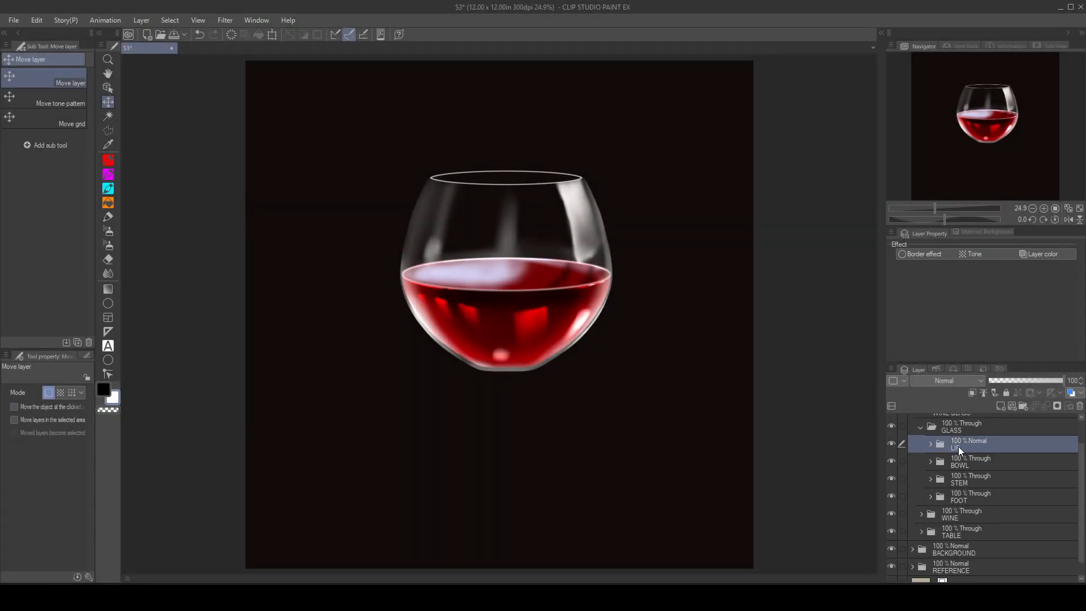
left_click(893, 547)
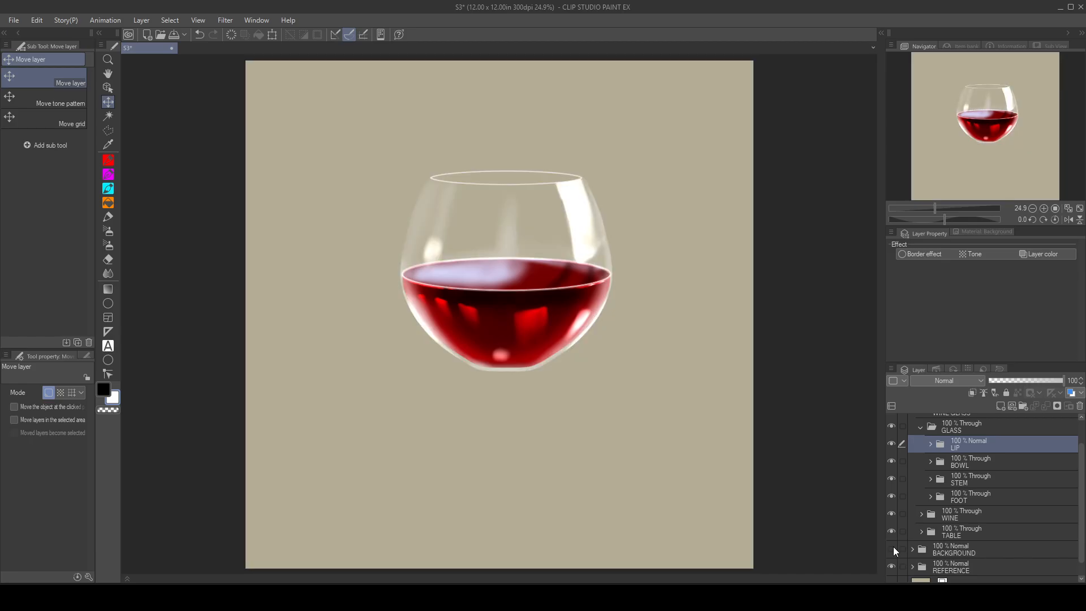